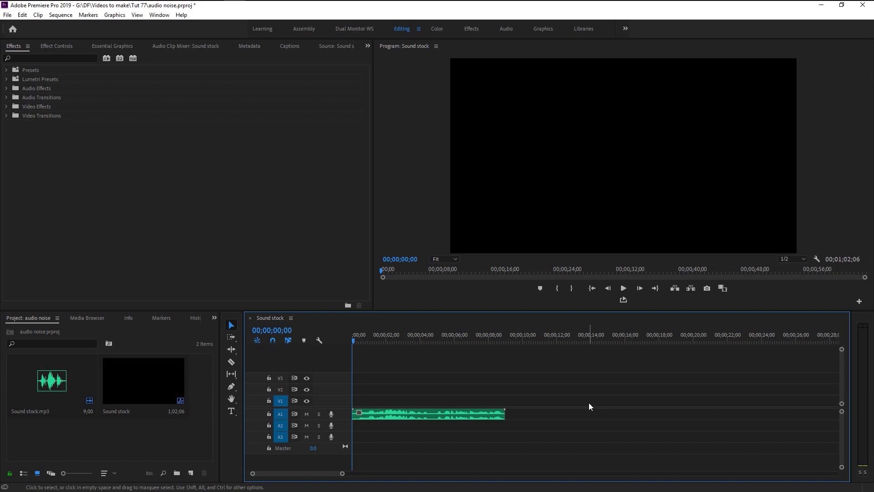
{"action": "key", "text": "space"}
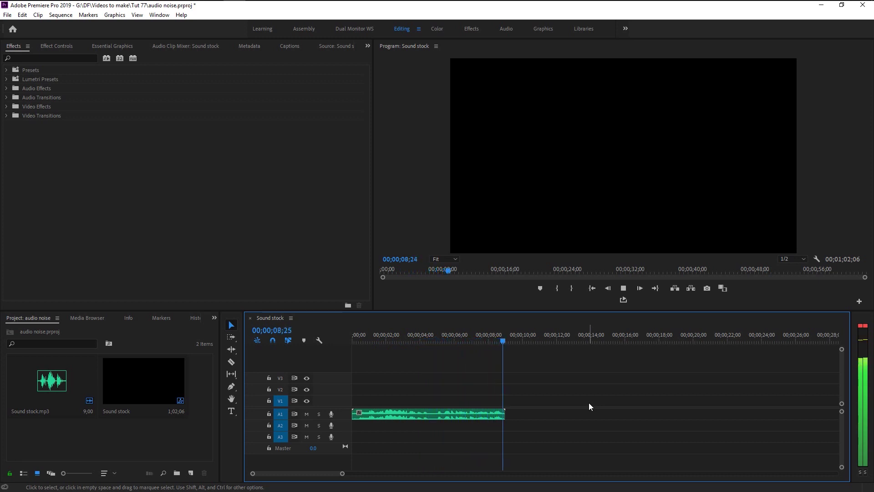
{"action": "key", "text": "space"}
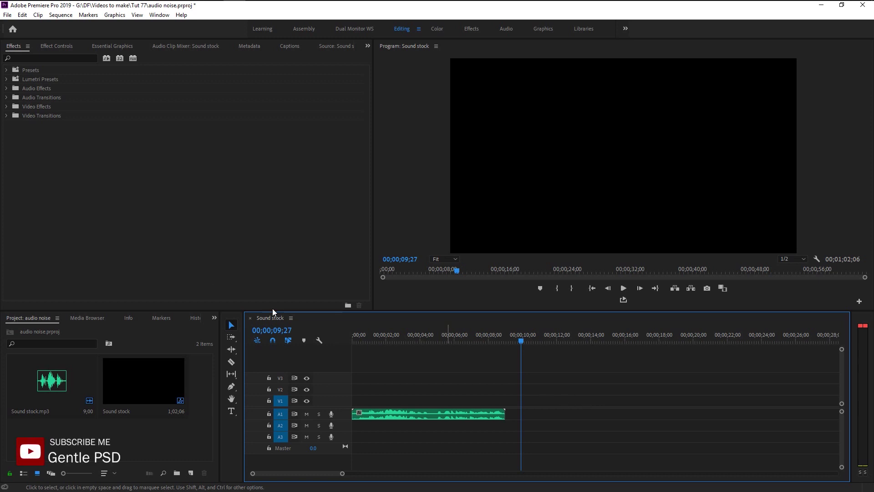
- Search the Effects panel for 'denoise' and drag DeNoise onto the Sound stock.mp3 clip
{"action": "left_click", "coordinate": [48, 58]}
{"action": "type", "text": "denoise"}
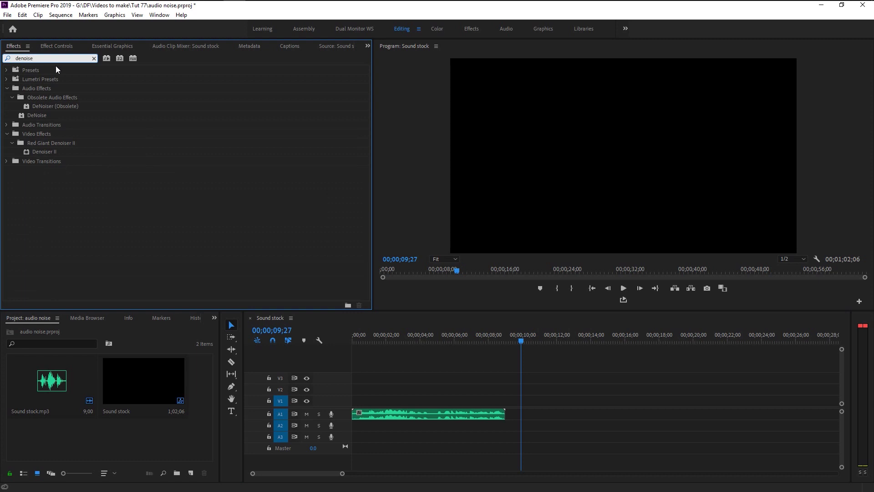
{"action": "left_click", "coordinate": [59, 106]}
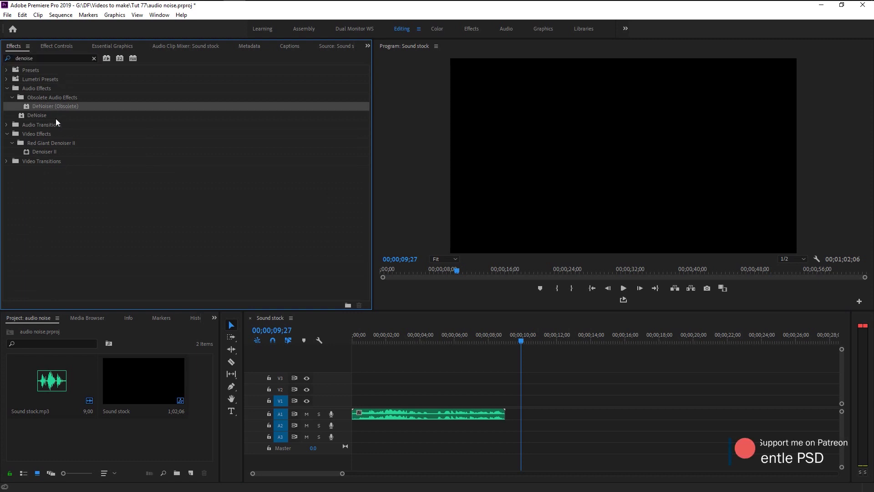
{"action": "left_click", "coordinate": [54, 118]}
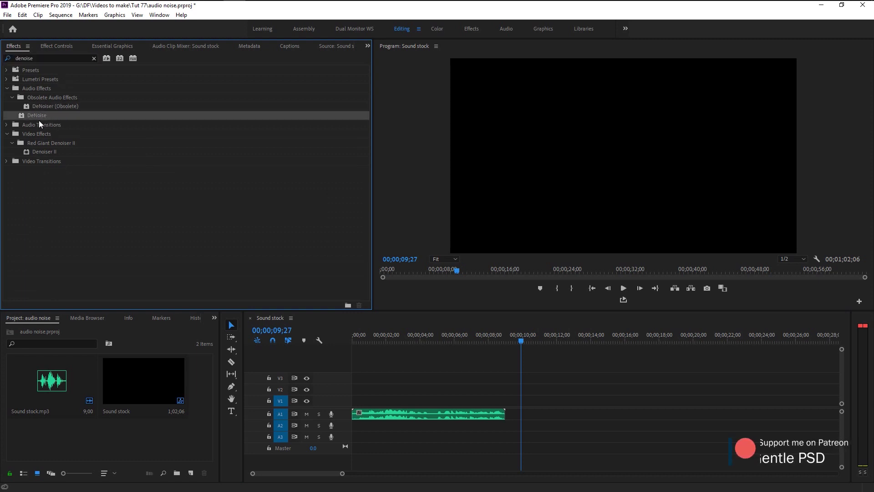
{"action": "left_click_drag", "start_coordinate": [33, 116], "coordinate": [382, 412]}
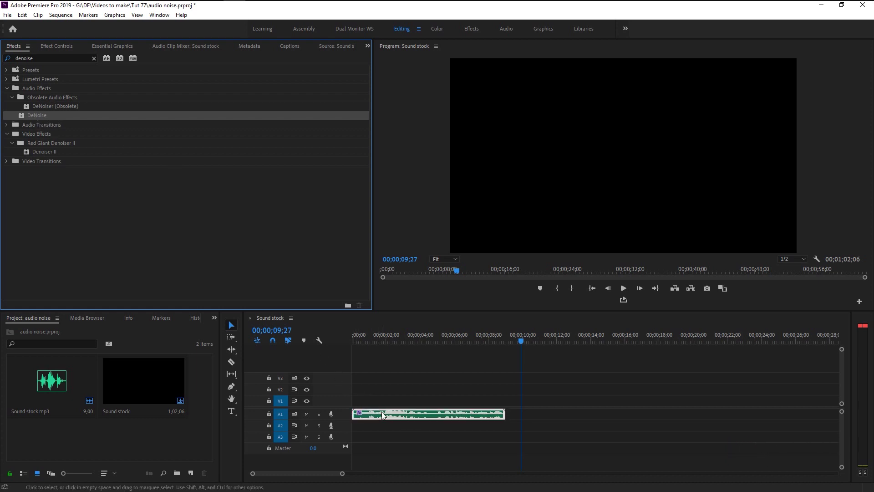
- Select the applied DeNoise effect in Effect Controls and return the playhead to the start
{"action": "left_click", "coordinate": [57, 46]}
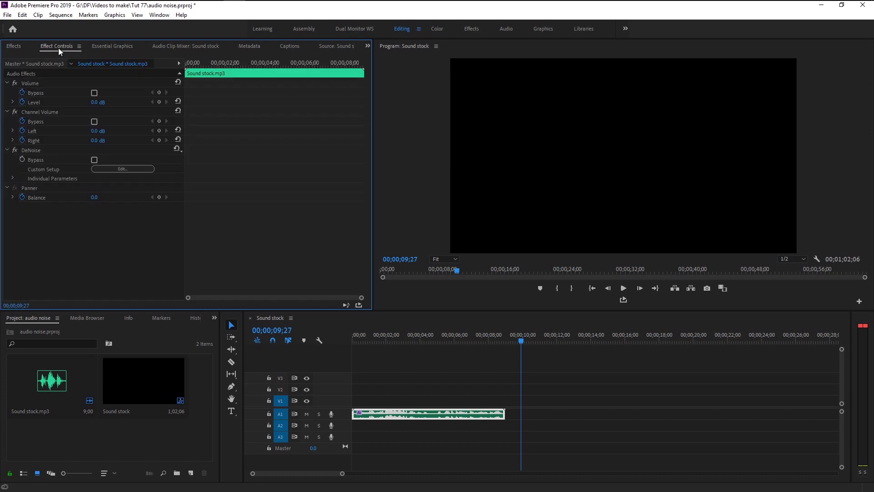
{"action": "left_click", "coordinate": [32, 149]}
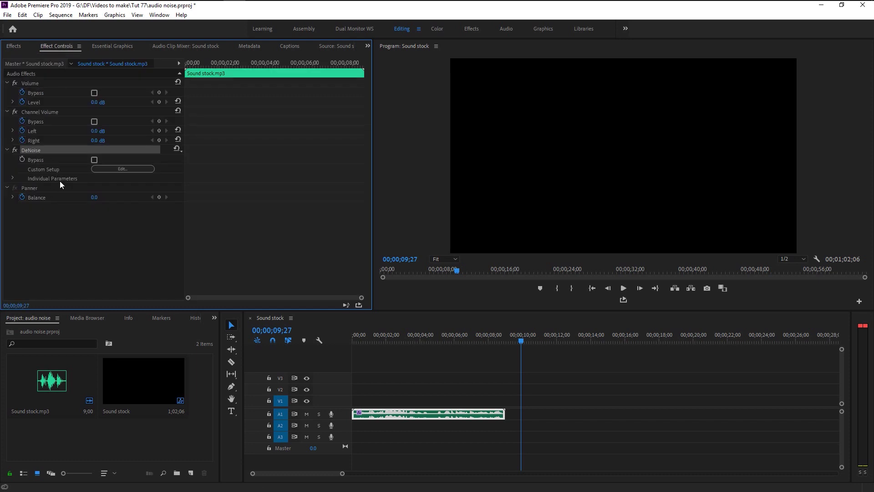
{"action": "left_click_drag", "start_coordinate": [376, 334], "coordinate": [319, 343]}
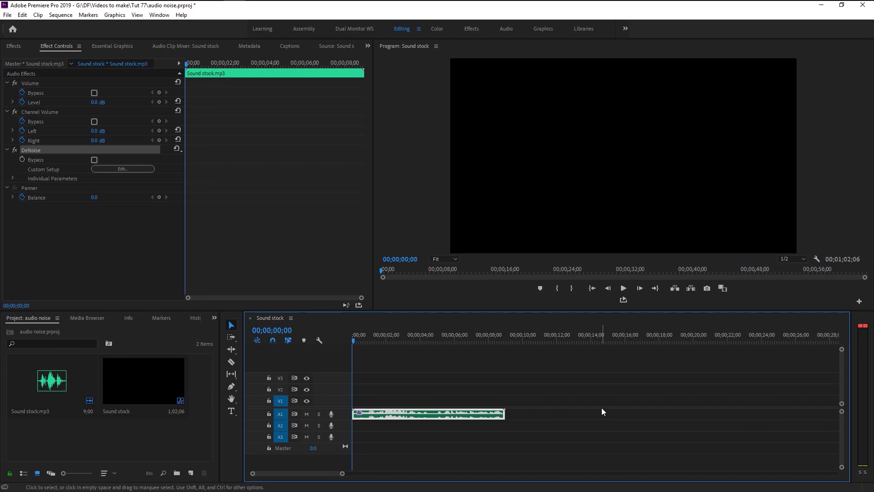
{"action": "key", "text": "space"}
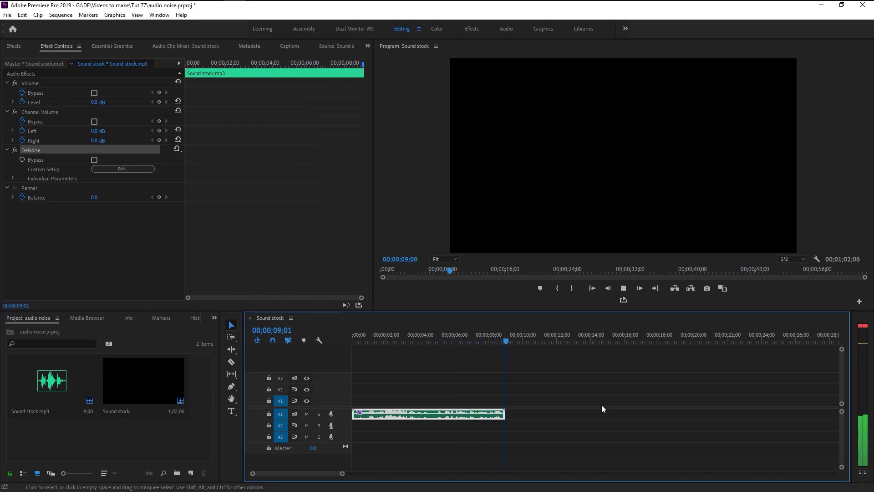
{"action": "key", "text": "space"}
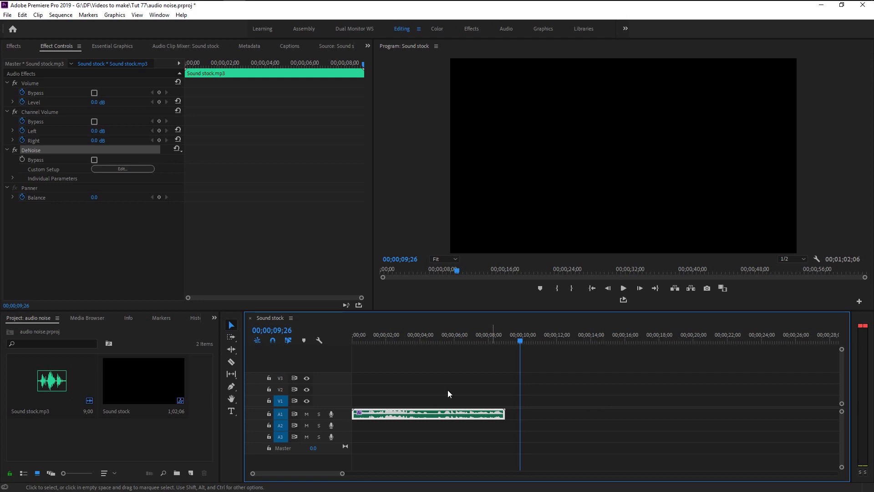
{"action": "key", "text": "Home"}
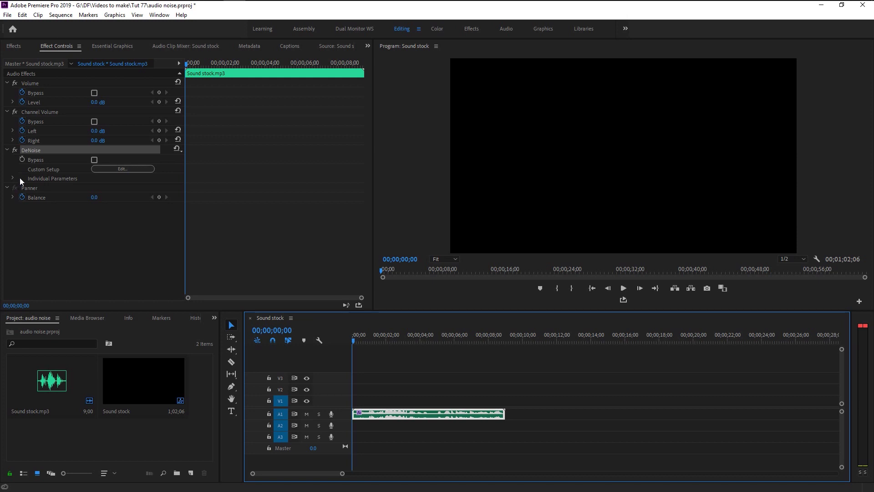
{"action": "key", "text": "space"}
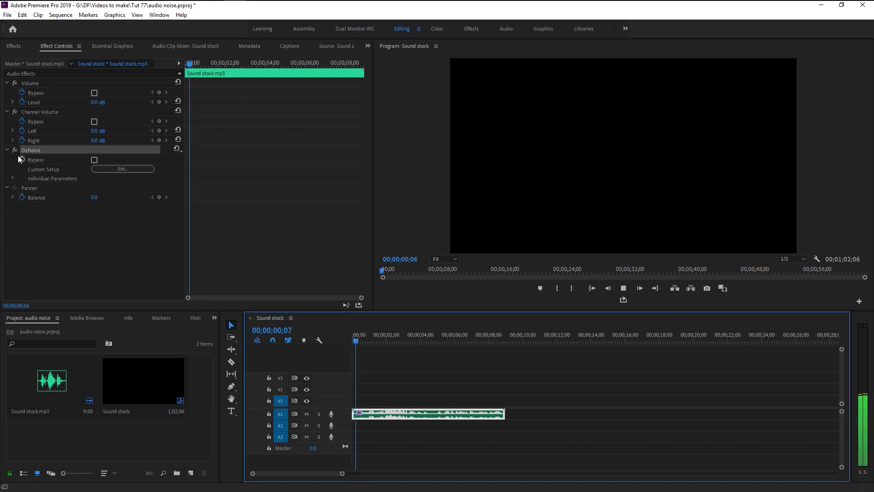
{"action": "left_click", "coordinate": [17, 152]}
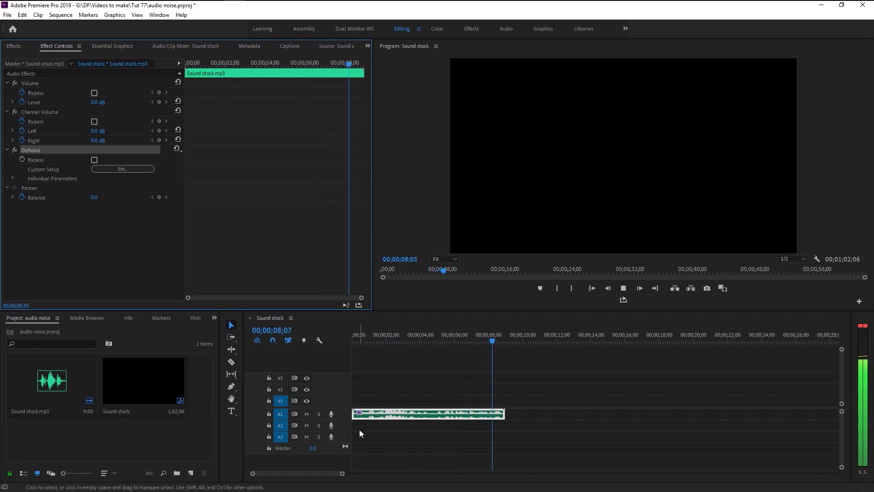
{"action": "key", "text": "space"}
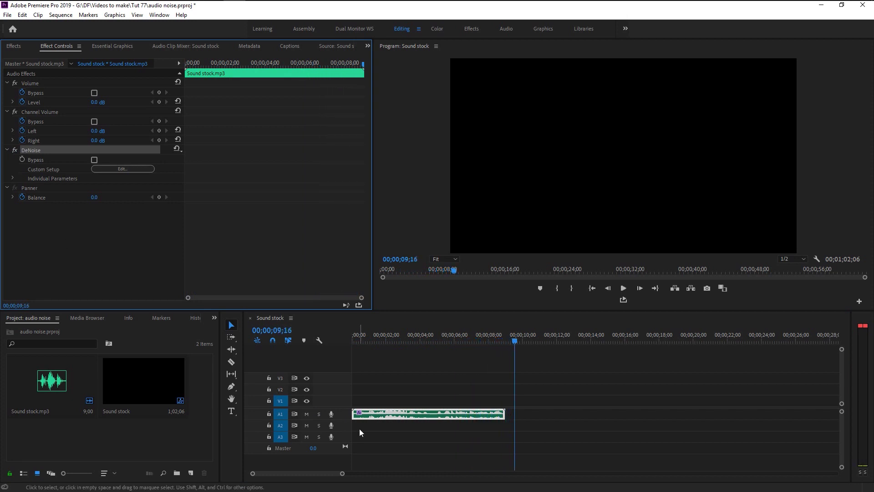
{"action": "left_click", "coordinate": [354, 334]}
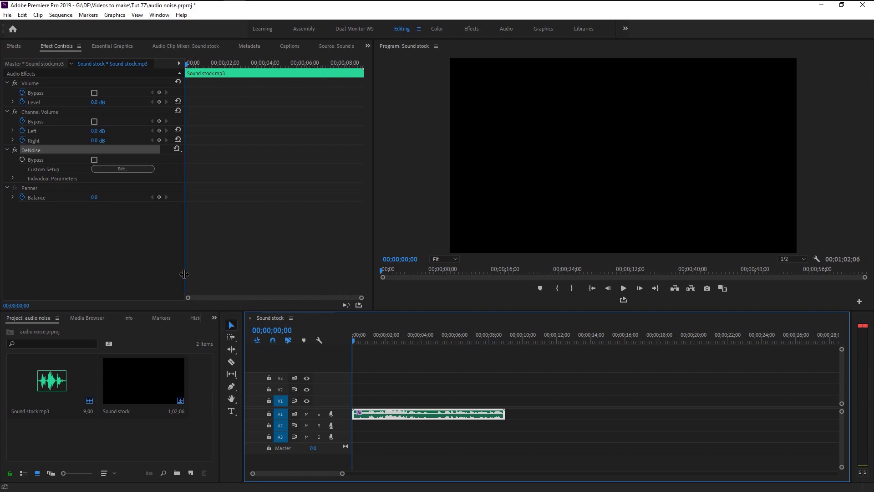
- In the DeNoise editor, focus processing on low frequencies and raise the Amount to 100%
{"action": "left_click", "coordinate": [125, 170]}
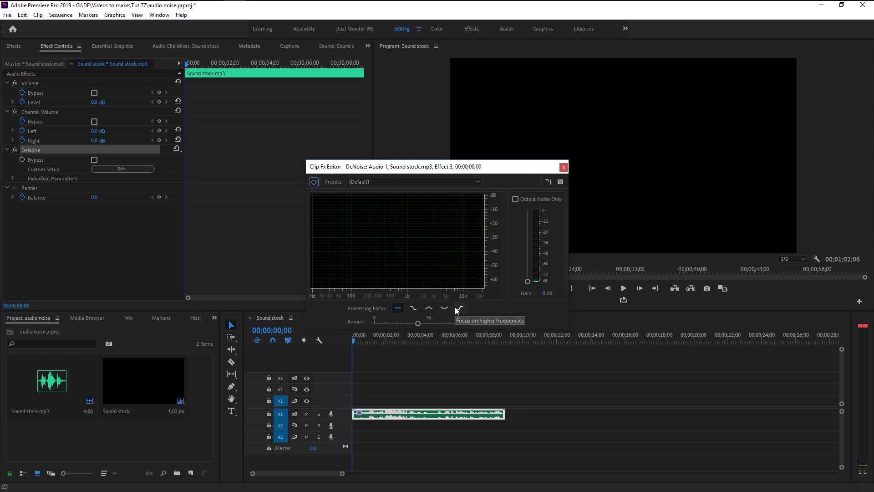
{"action": "left_click", "coordinate": [415, 307]}
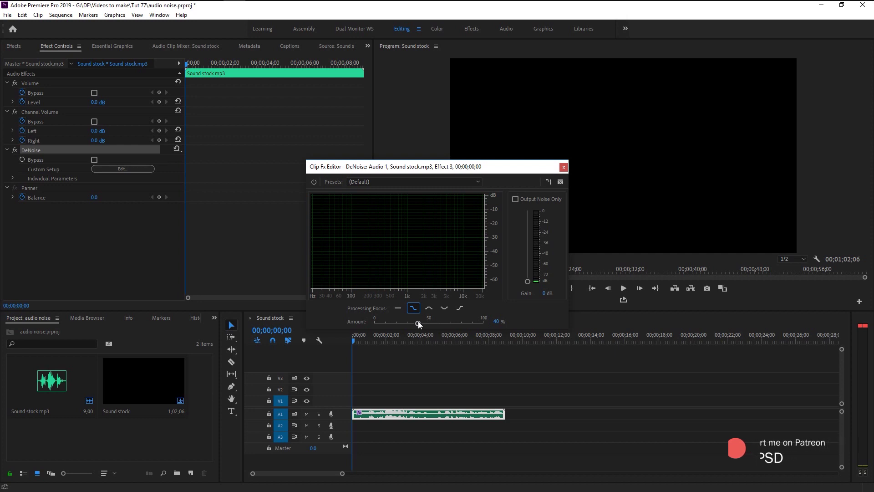
{"action": "left_click_drag", "start_coordinate": [418, 322], "coordinate": [459, 328]}
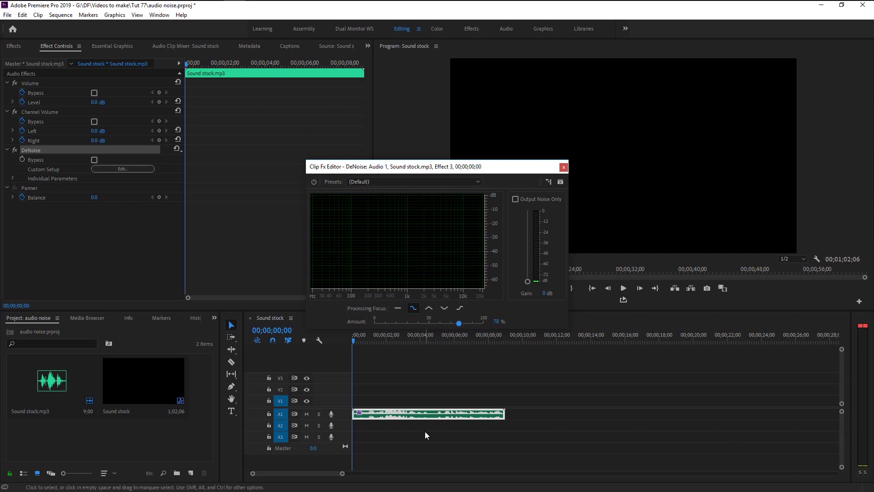
- Preview the denoised clip from the start, then close the DeNoise editor and rewind
{"action": "key", "text": "space"}
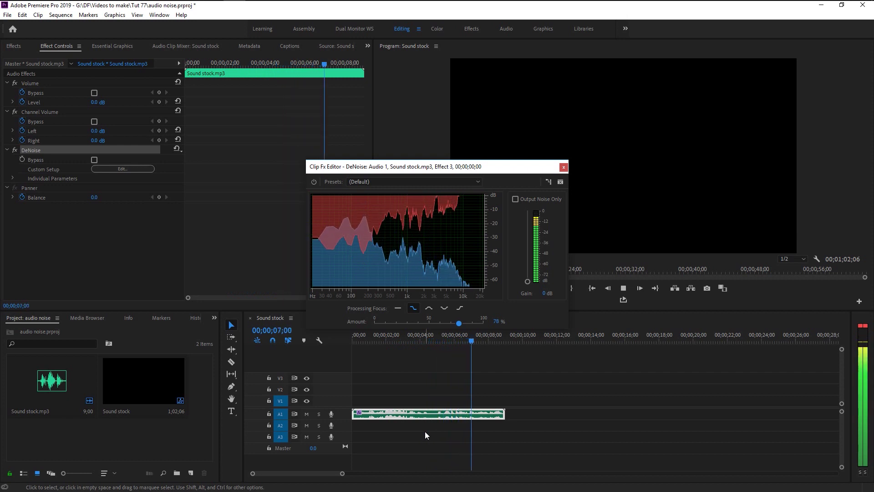
{"action": "key", "text": "space"}
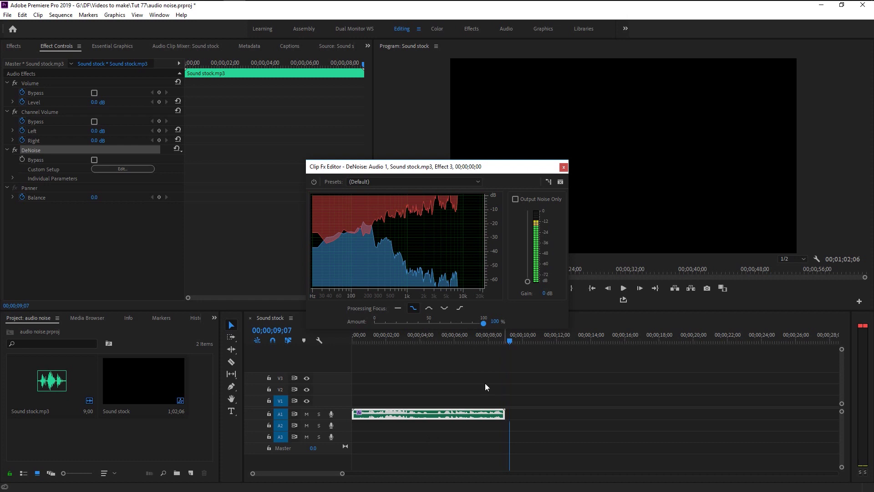
{"action": "left_click_drag", "start_coordinate": [359, 338], "coordinate": [330, 349]}
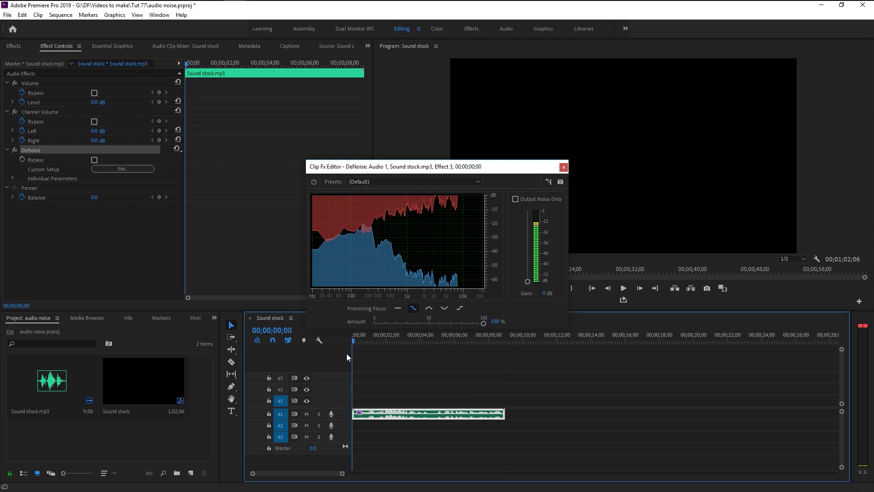
{"action": "key", "text": "space"}
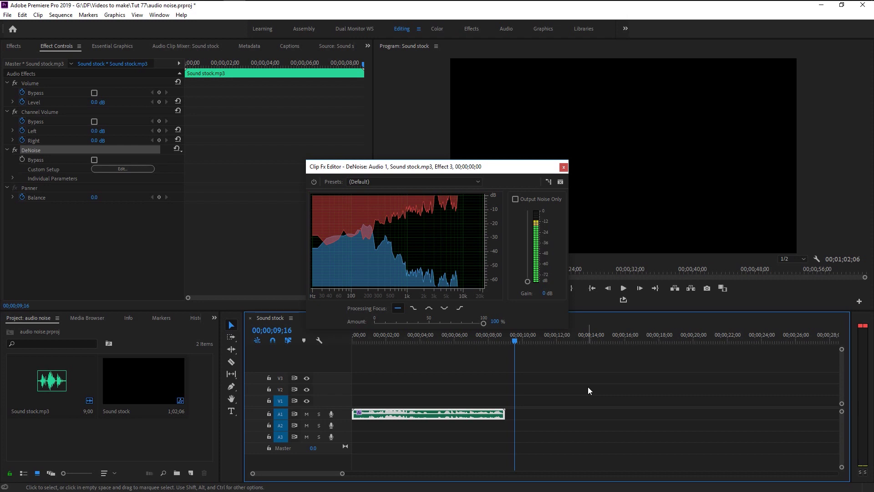
{"action": "left_click", "coordinate": [563, 167]}
{"action": "left_click", "coordinate": [354, 340]}
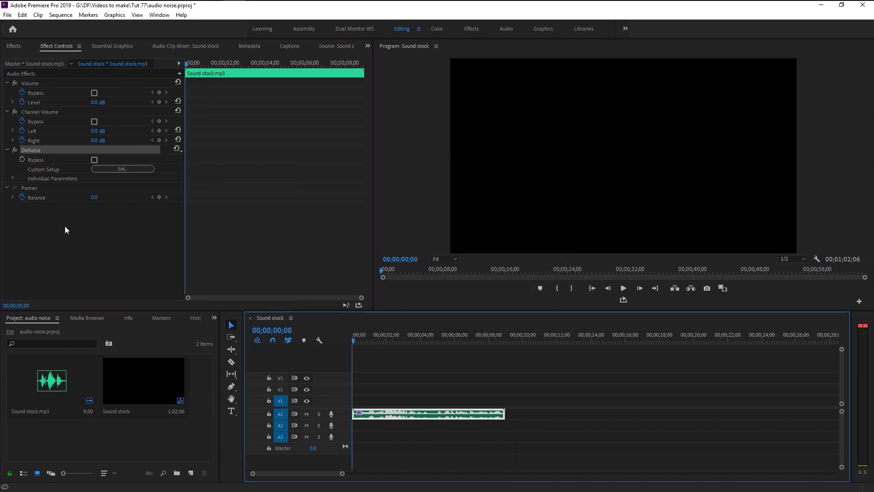
{"action": "left_click", "coordinate": [33, 150]}
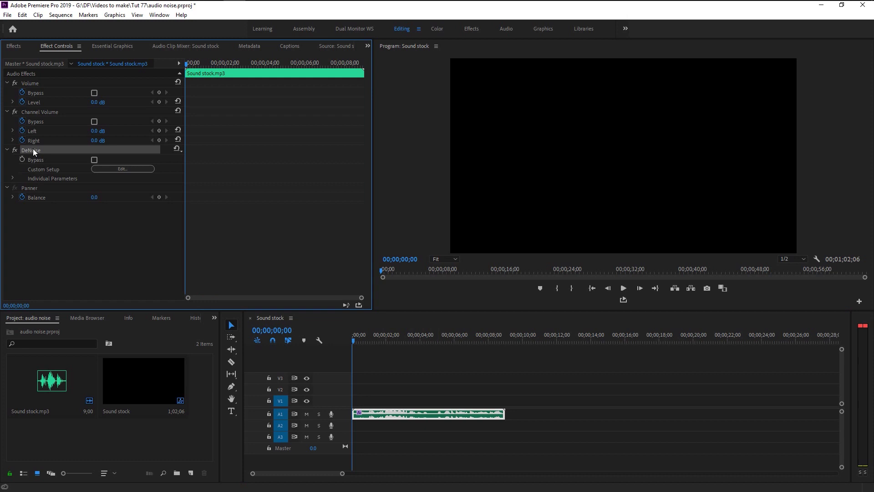
{"action": "key", "text": "ctrl+v"}
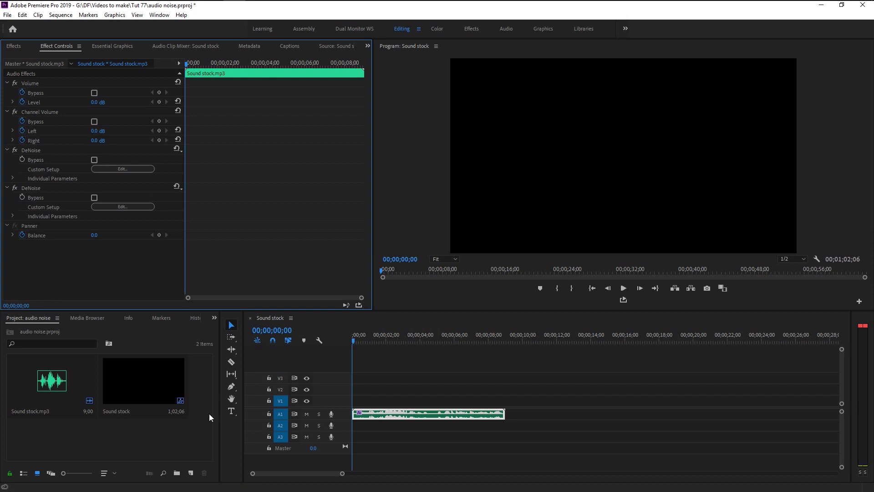
{"action": "left_click", "coordinate": [443, 452]}
{"action": "key", "text": "space"}
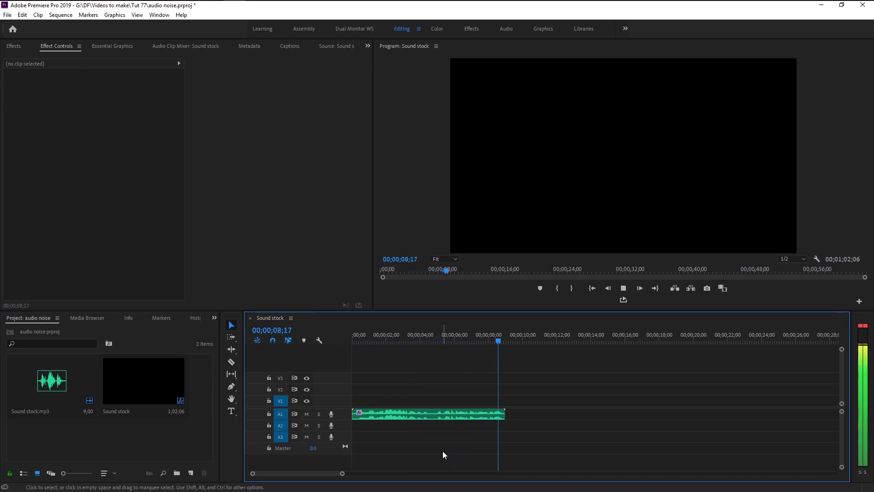
{"action": "key", "text": "space"}
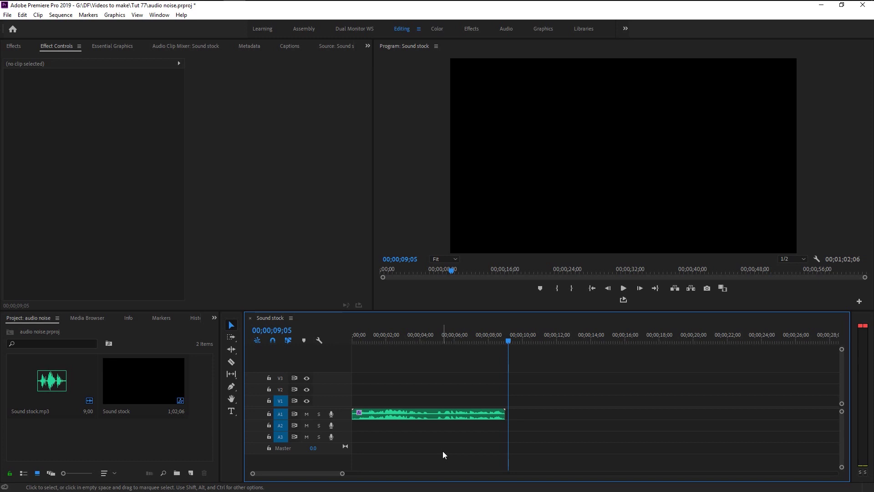
- Select the Sound stock clip and switch on both DeNoise effects during playback
{"action": "left_click", "coordinate": [355, 340]}
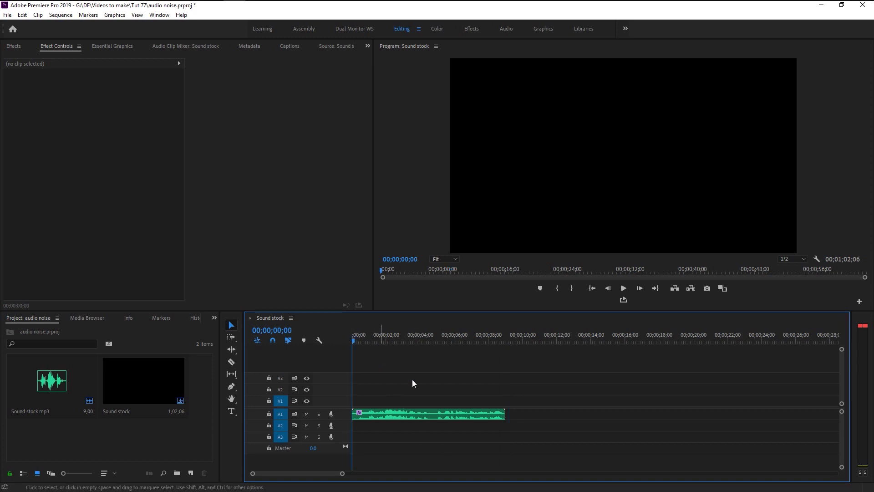
{"action": "left_click", "coordinate": [449, 414]}
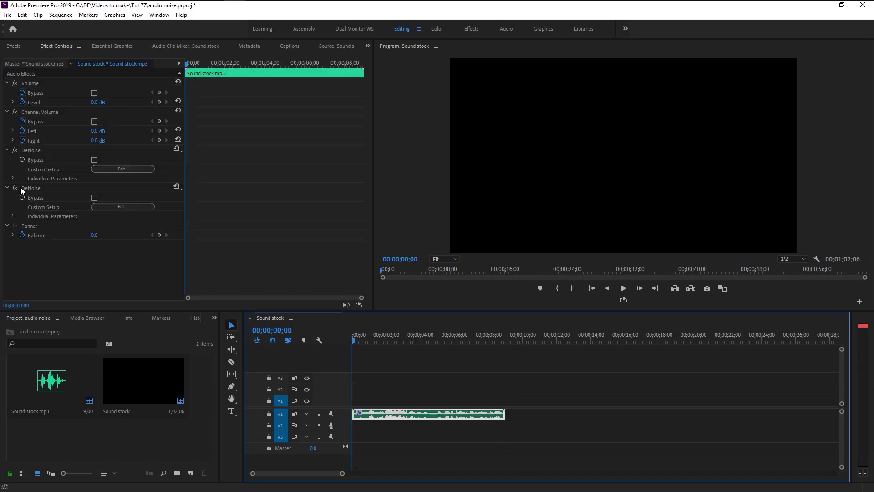
{"action": "left_click", "coordinate": [14, 179]}
{"action": "key", "text": "space"}
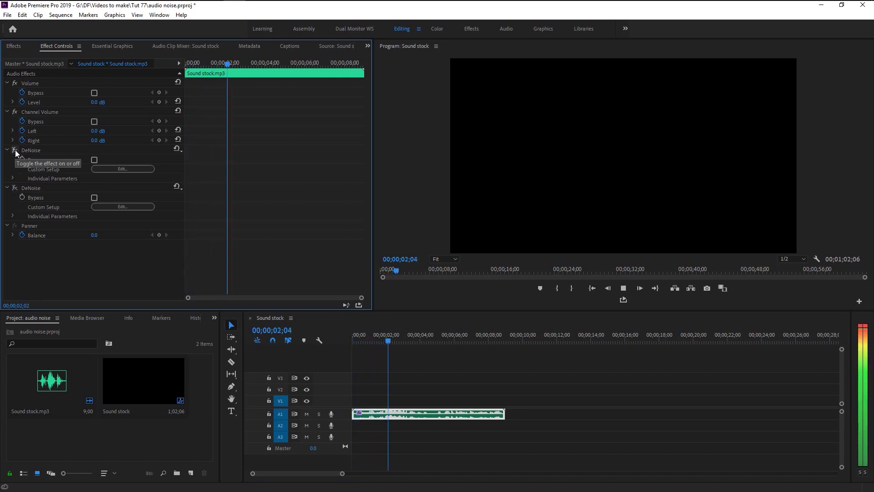
{"action": "left_click", "coordinate": [15, 149]}
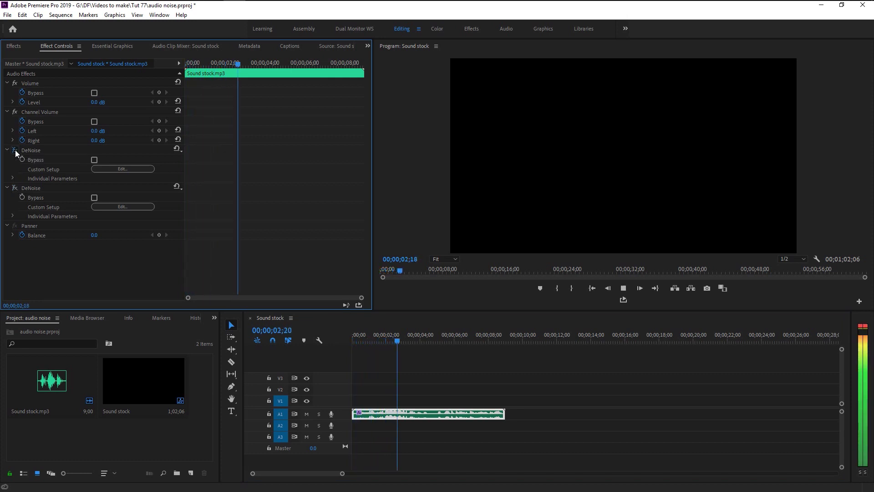
{"action": "left_click", "coordinate": [15, 187]}
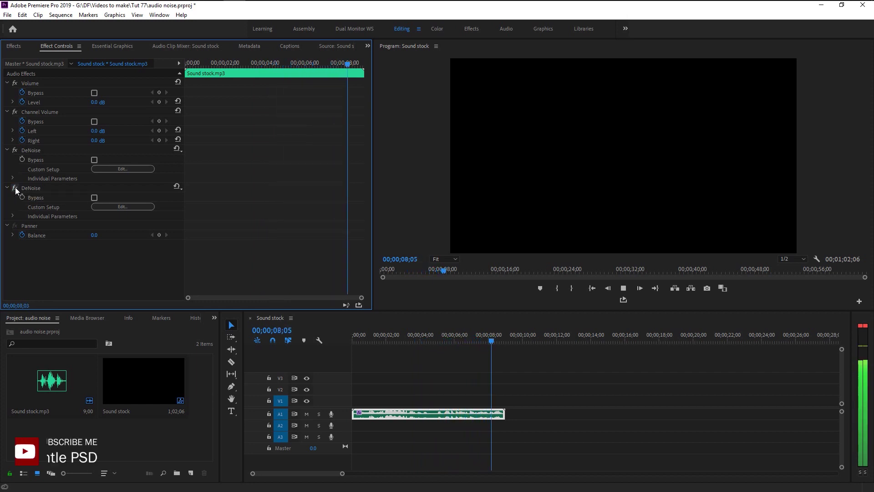
- Stop playback and return to the Effects panel, clearing the denoise search
{"action": "left_click", "coordinate": [387, 355]}
{"action": "key", "text": "space"}
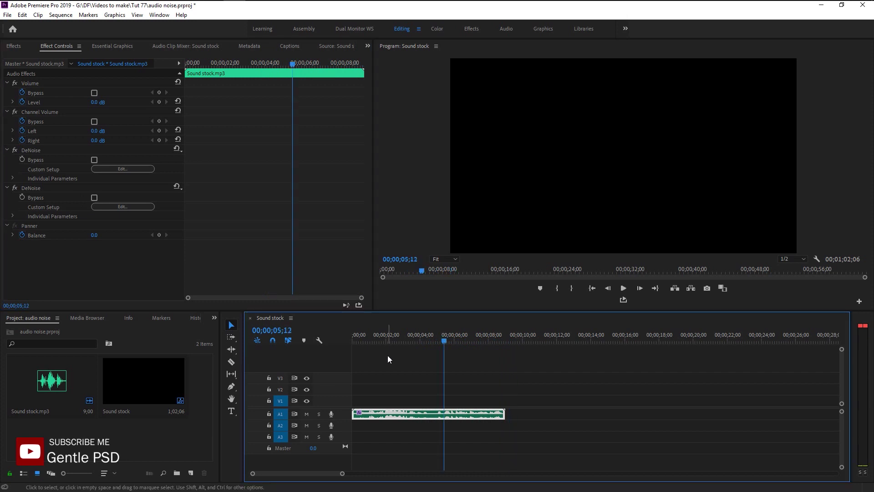
{"action": "left_click", "coordinate": [21, 46]}
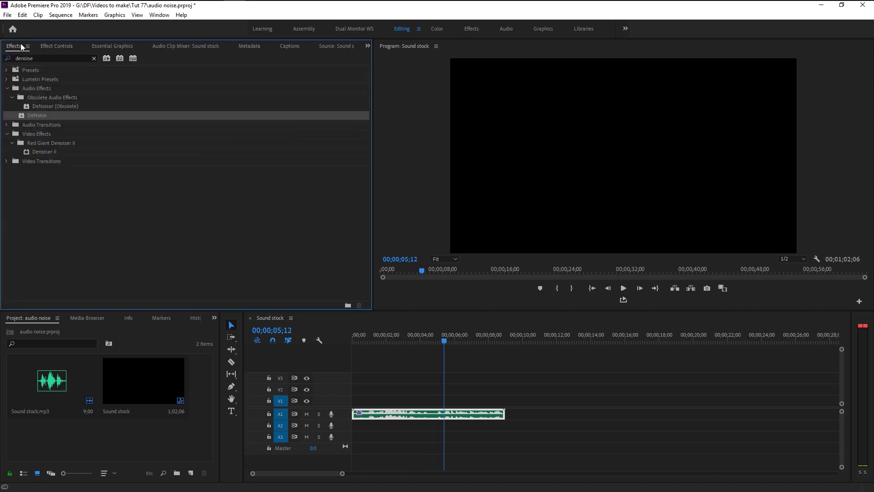
{"action": "left_click", "coordinate": [94, 57]}
- Search for 'voca' and apply Vocal Enhancer to the Sound stock clip, selecting it in Effect Controls
{"action": "left_click", "coordinate": [83, 59]}
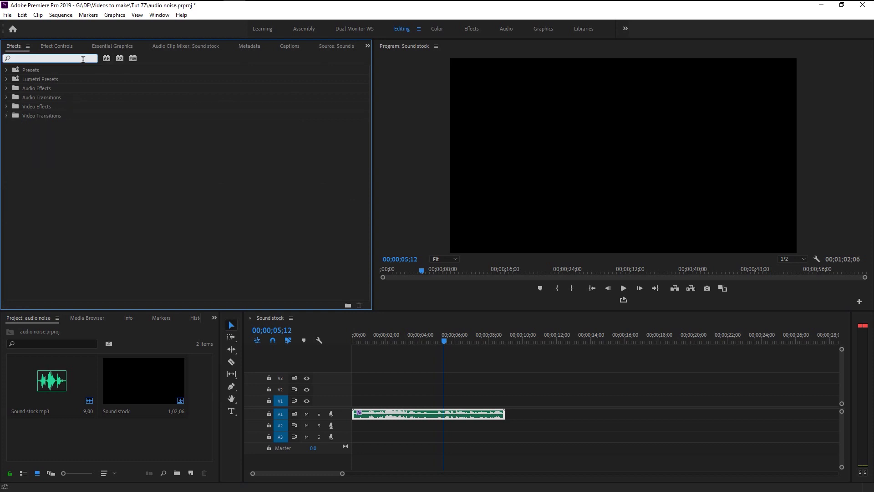
{"action": "type", "text": "vocal"}
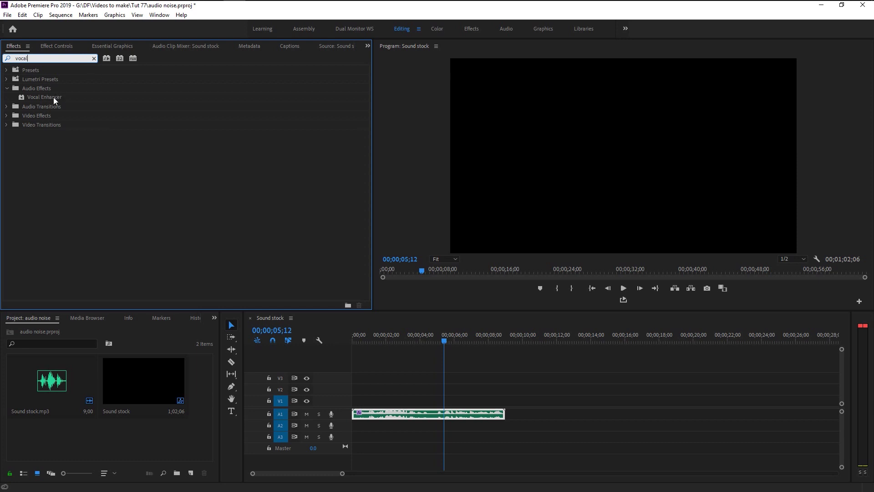
{"action": "left_click_drag", "start_coordinate": [56, 100], "coordinate": [439, 414]}
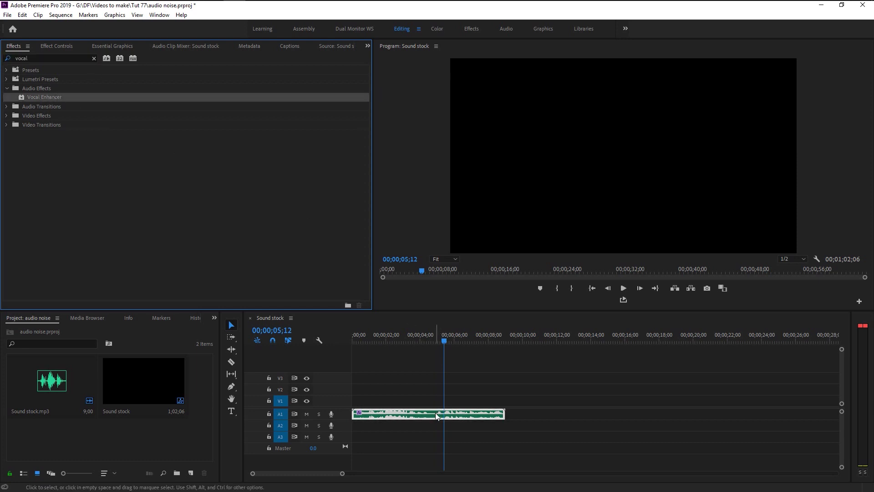
{"action": "left_click", "coordinate": [61, 51]}
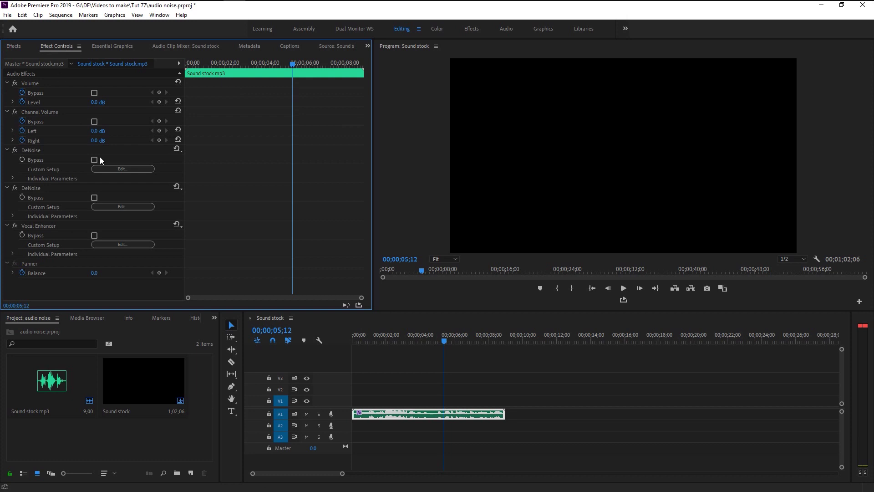
{"action": "left_click", "coordinate": [51, 224]}
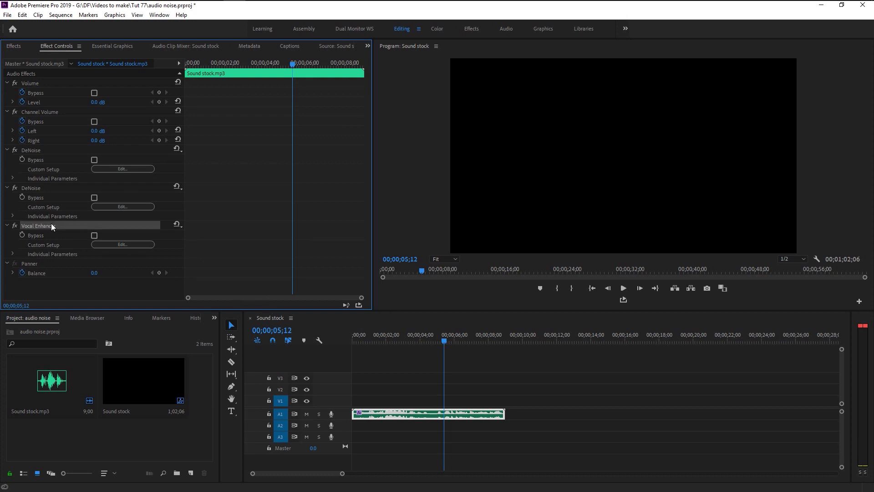
- Play the clip from the start to hear the Vocal Enhancer effect
{"action": "left_click", "coordinate": [355, 340]}
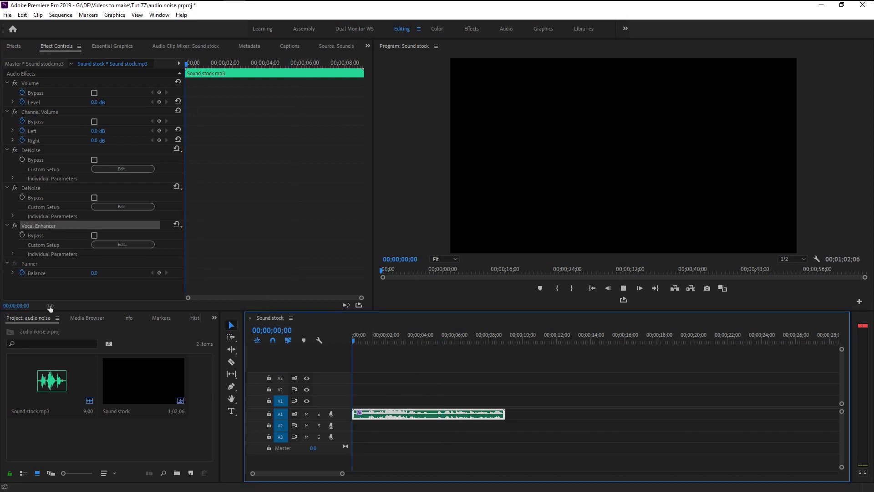
{"action": "key", "text": "space"}
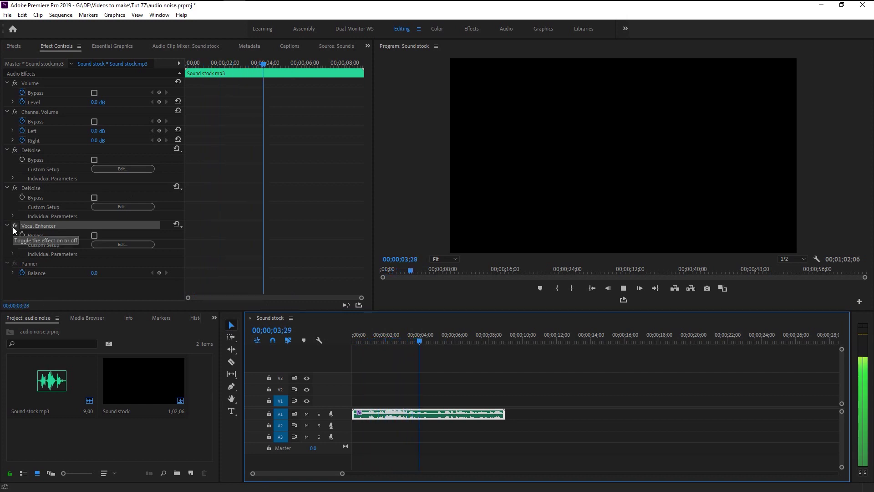
{"action": "key", "text": "space"}
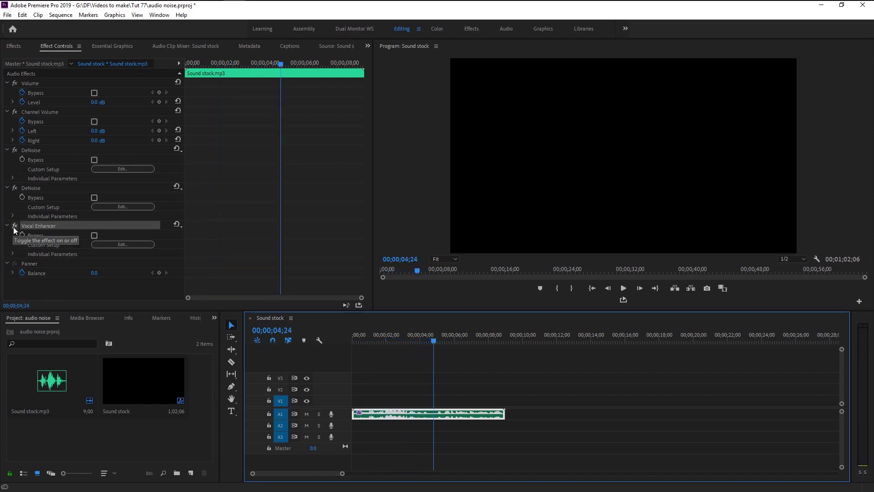
{"action": "key", "text": "Home"}
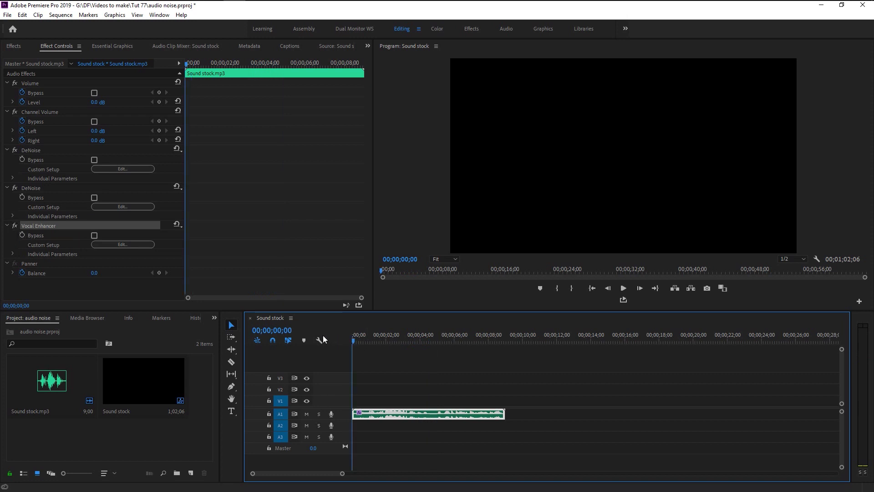
{"action": "key", "text": "space"}
{"action": "left_click", "coordinate": [17, 226]}
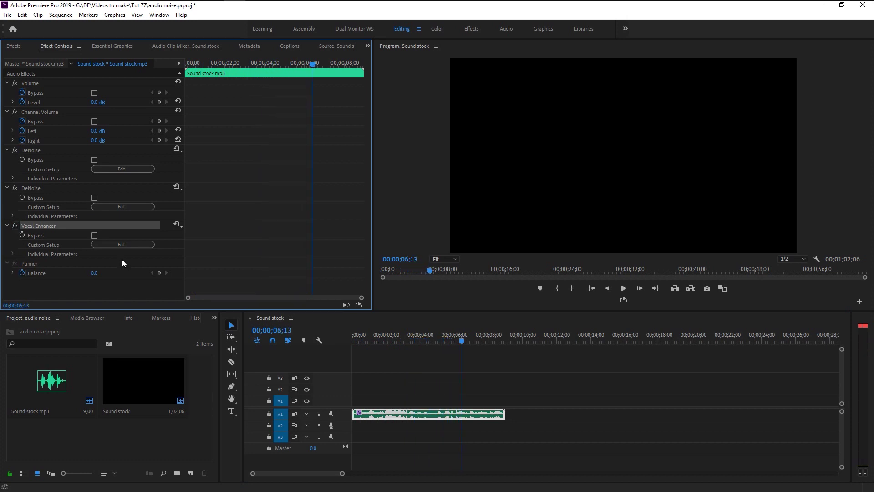
- Set the Vocal Enhancer custom setup preset to Male
{"action": "left_click", "coordinate": [124, 245]}
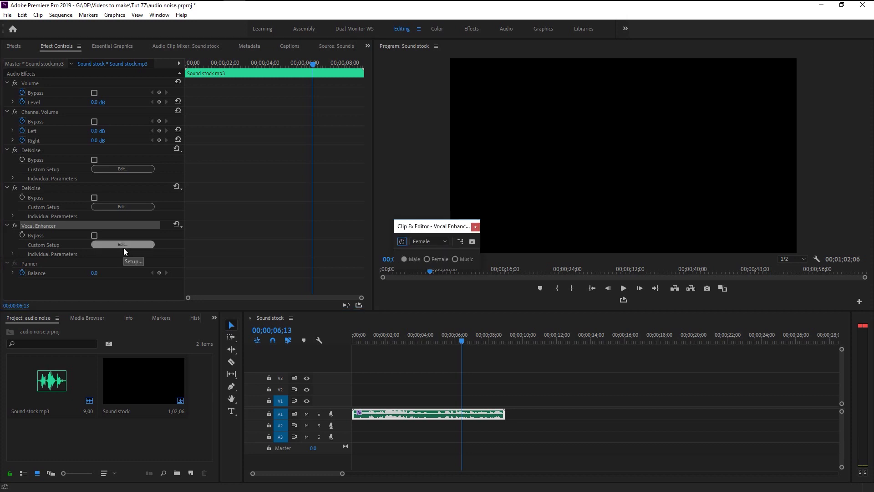
{"action": "left_click", "coordinate": [432, 242]}
{"action": "left_click", "coordinate": [430, 261]}
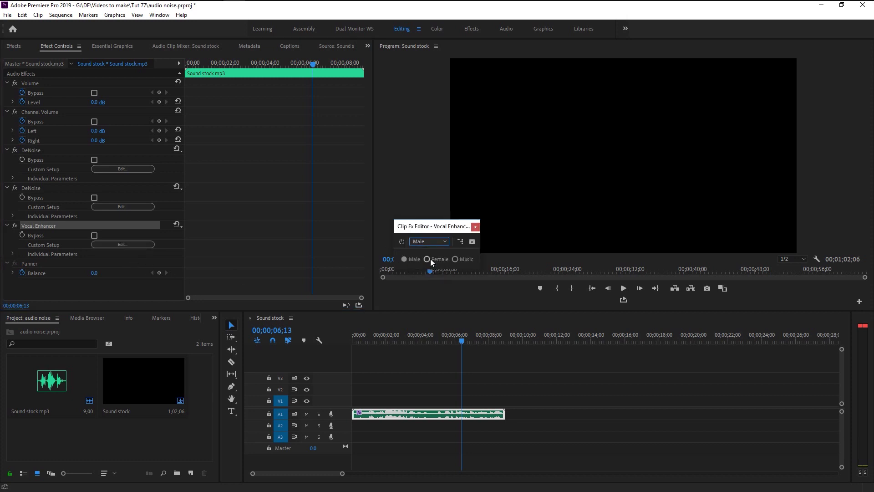
{"action": "left_click", "coordinate": [475, 226]}
- Play the sequence from the start with the clip deselected to hear the result
{"action": "left_click_drag", "start_coordinate": [364, 336], "coordinate": [328, 335]}
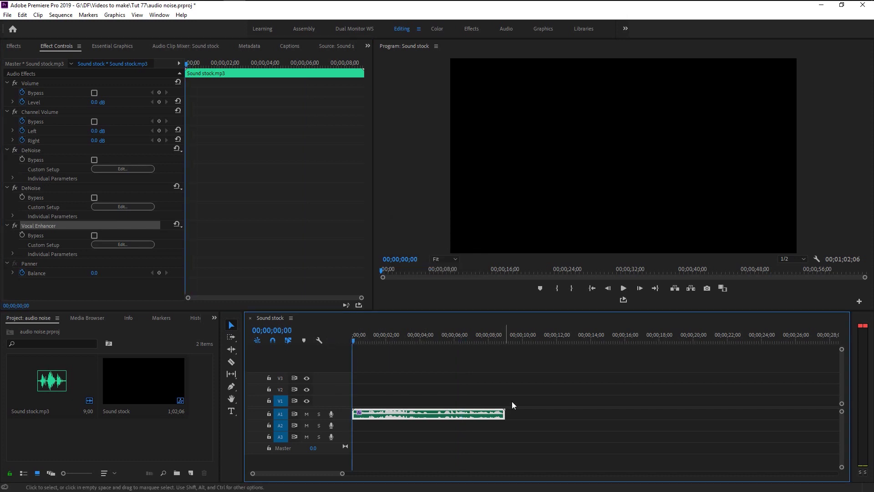
{"action": "left_click", "coordinate": [540, 399]}
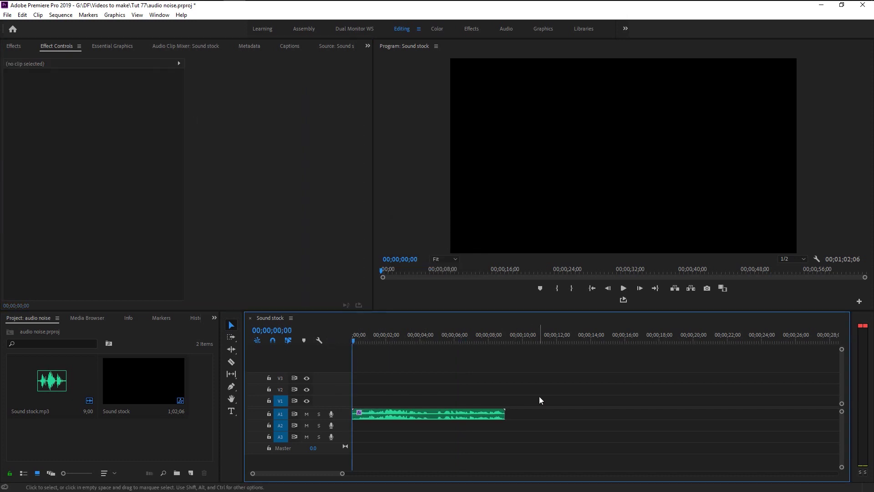
{"action": "key", "text": "space"}
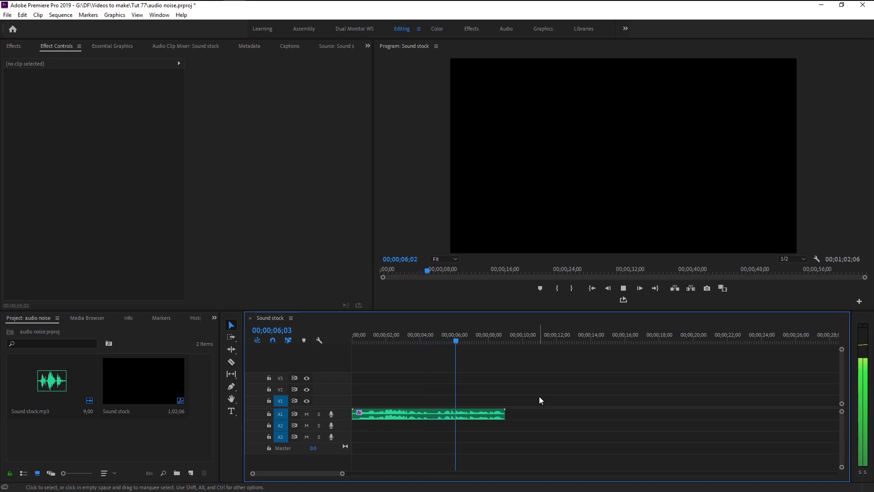
{"action": "key", "text": "space"}
- Delete the Vocal Enhancer effect, reapply it, then undo the last change
{"action": "left_click", "coordinate": [412, 418]}
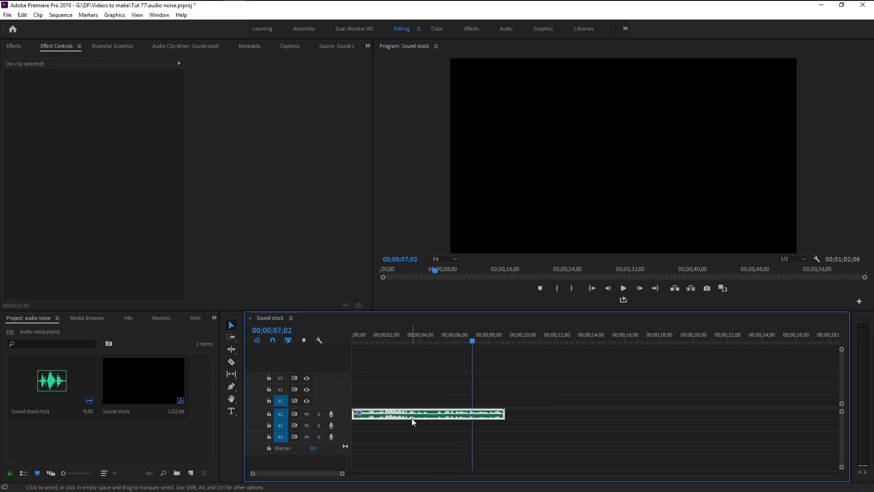
{"action": "left_click", "coordinate": [42, 226]}
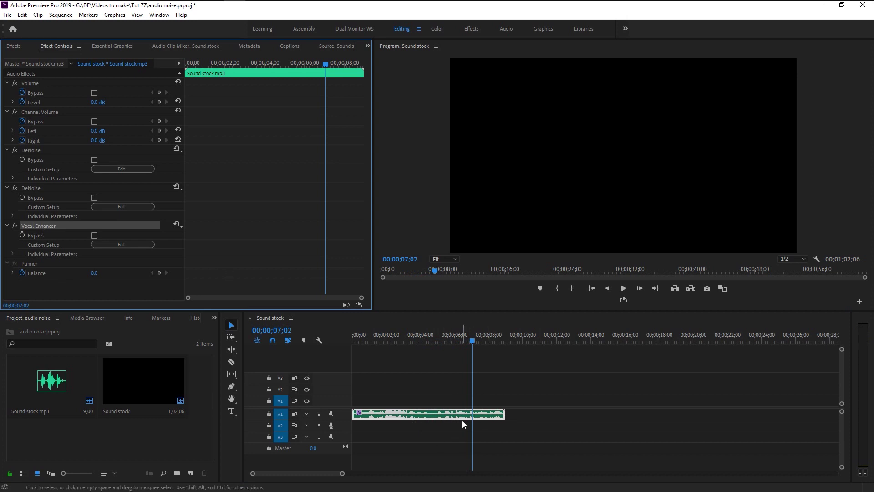
{"action": "key", "text": "Delete"}
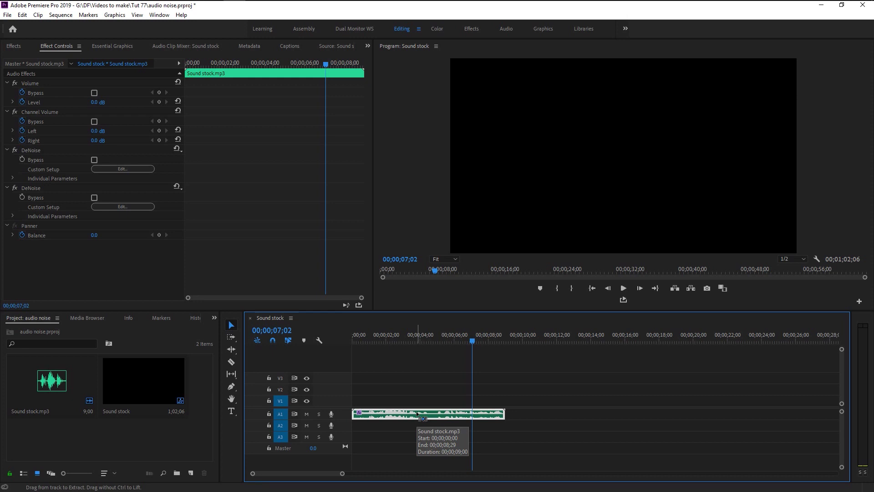
{"action": "left_click_drag", "start_coordinate": [417, 415], "coordinate": [418, 415]}
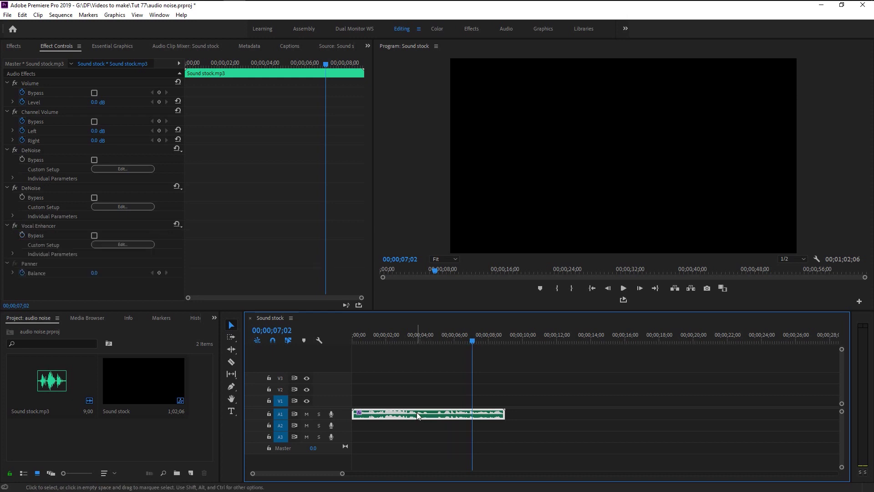
{"action": "key", "text": "ctrl+shift+a"}
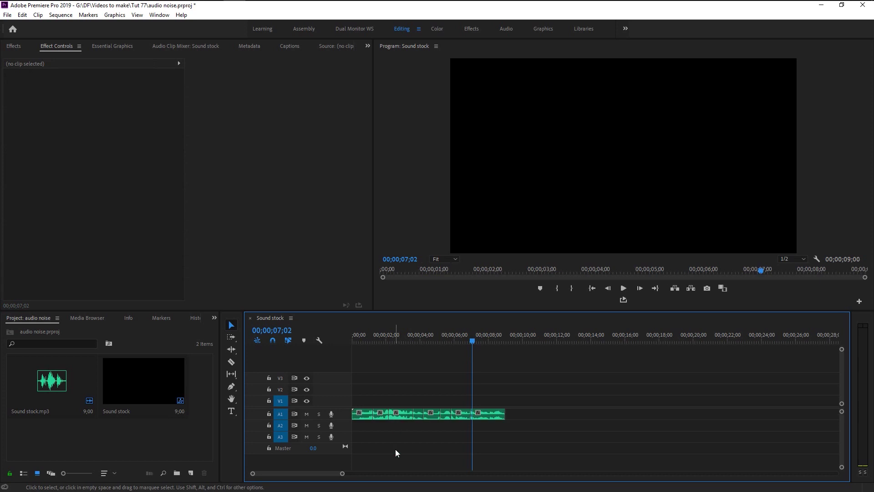
- Select each cut piece of the Sound stock.mp3 clip on A1 in turn to inspect it
{"action": "left_click", "coordinate": [358, 418]}
{"action": "left_click", "coordinate": [382, 413]}
{"action": "left_click", "coordinate": [396, 413]}
{"action": "left_click", "coordinate": [419, 414]}
{"action": "left_click", "coordinate": [434, 414]}
{"action": "left_click", "coordinate": [456, 423]}
{"action": "left_click", "coordinate": [447, 414]}
{"action": "left_click", "coordinate": [463, 414]}
{"action": "left_click", "coordinate": [484, 416]}
- Rewind to the start, deselect, expand the Audio 1 track and zoom the timeline out
{"action": "key", "text": "Home"}
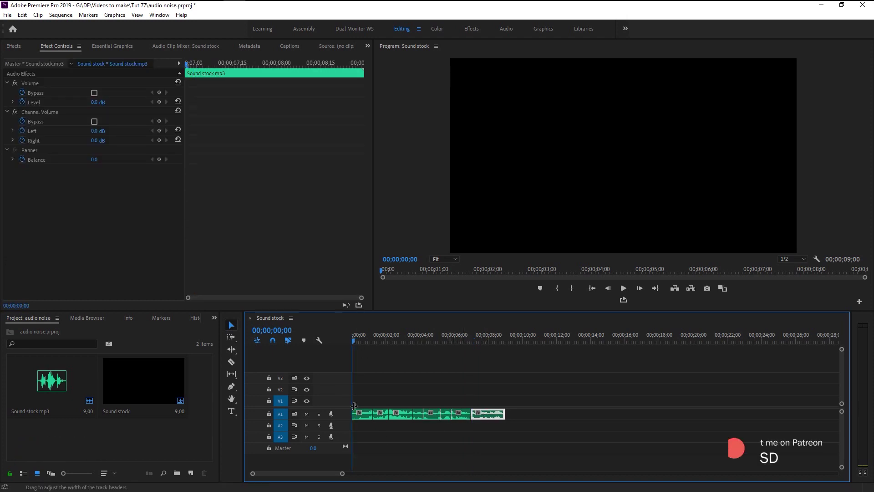
{"action": "left_click", "coordinate": [384, 443]}
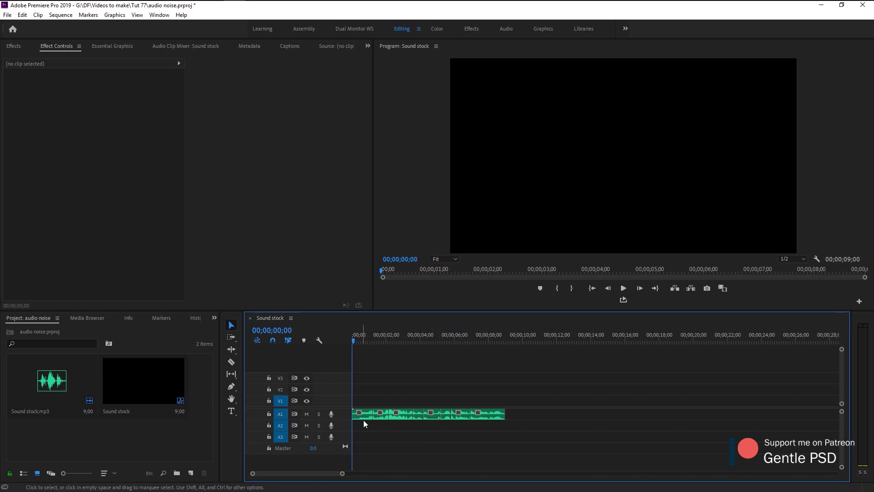
{"action": "double_click", "coordinate": [347, 415]}
{"action": "key", "text": "minus"}
{"action": "key", "text": "minus"}
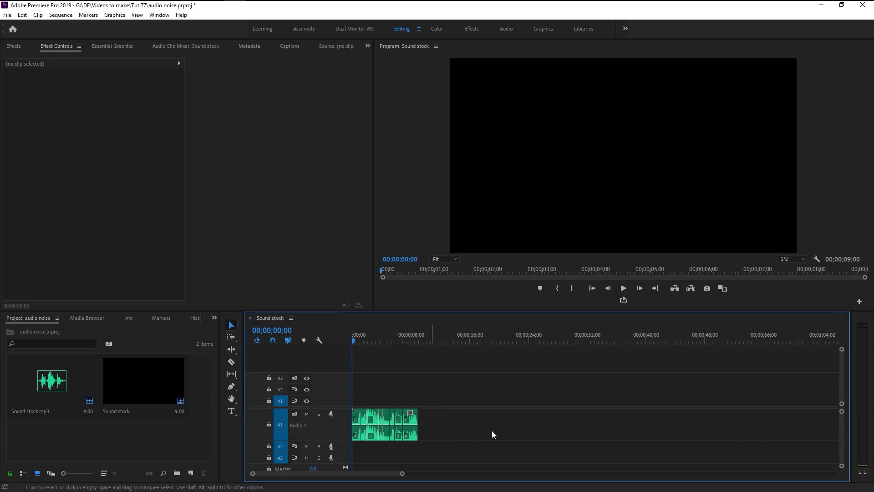
- Zoom further out and drag three clip pieces further along the Audio 1 track
{"action": "key", "text": "minus"}
{"action": "key", "text": "minus"}
{"action": "key", "text": "minus"}
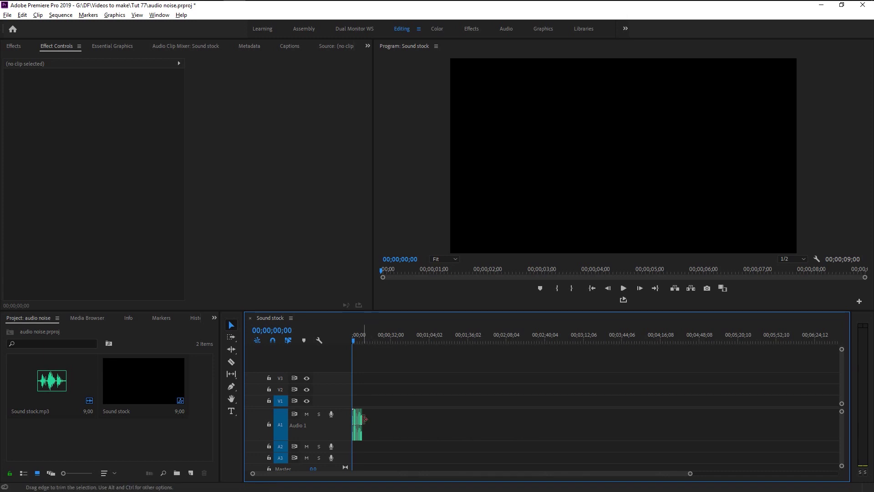
{"action": "left_click_drag", "start_coordinate": [362, 419], "coordinate": [646, 423]}
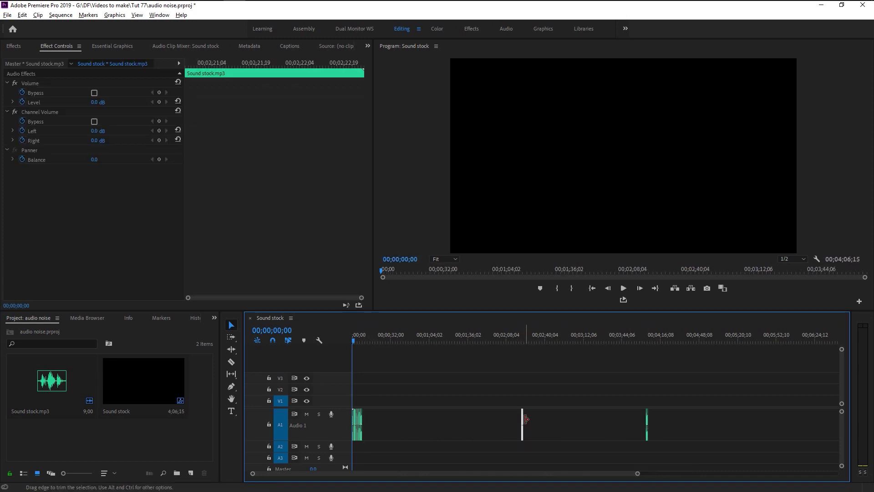
{"action": "left_click_drag", "start_coordinate": [523, 419], "coordinate": [580, 423]}
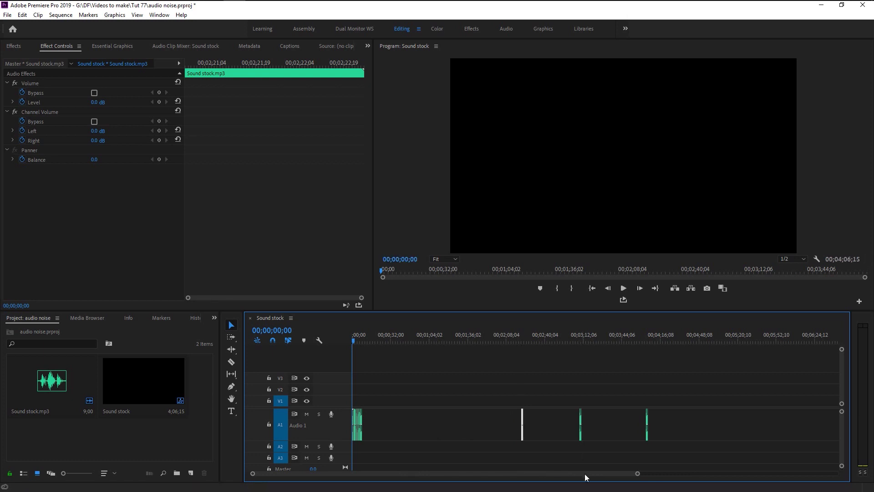
{"action": "left_click_drag", "start_coordinate": [523, 426], "coordinate": [616, 449]}
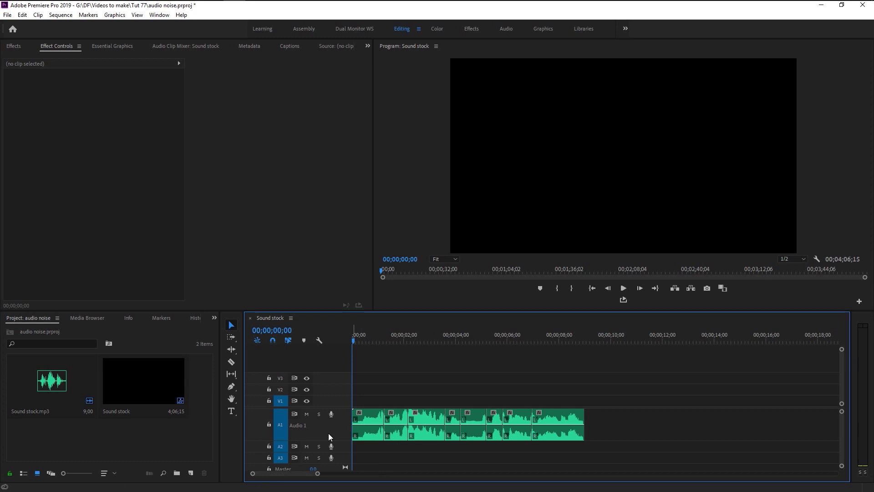
- Open the Audio Track Mixer for the Sound stock sequence from the Window menu
{"action": "left_click", "coordinate": [159, 15]}
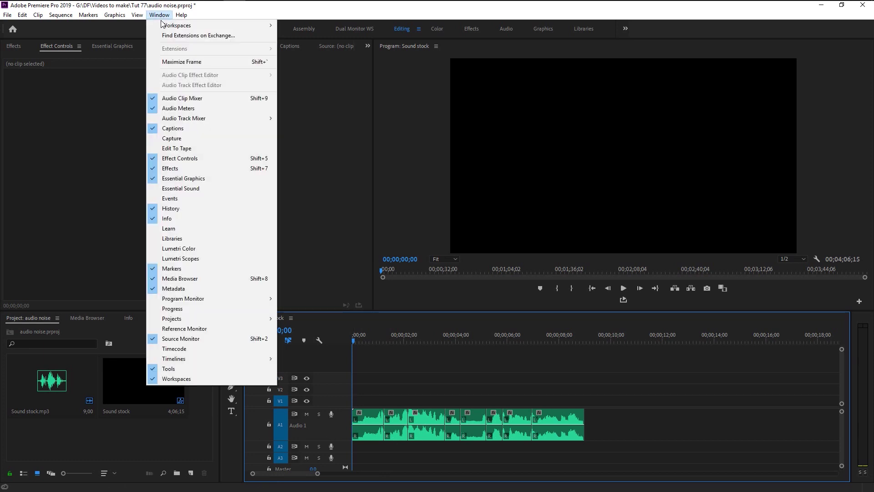
{"action": "mouse_move", "coordinate": [193, 118]}
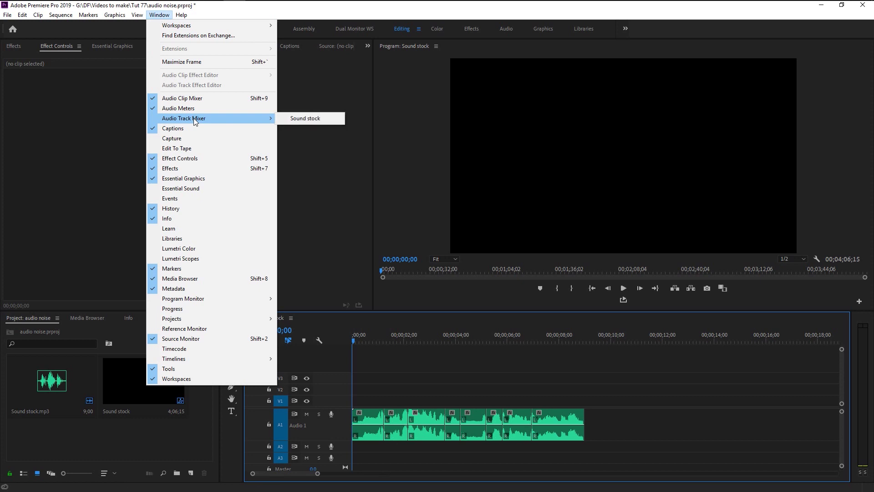
{"action": "left_click", "coordinate": [278, 120]}
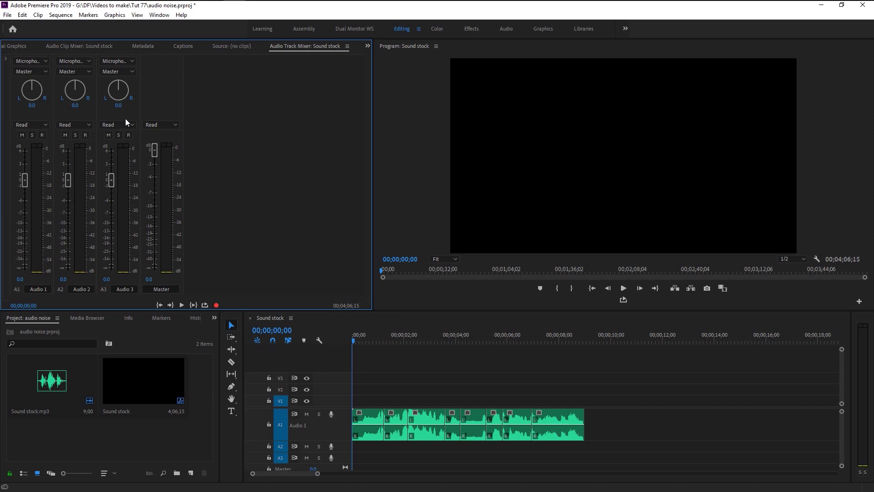
- Shrink the Audio 1 track back to normal height and refocus the track mixer
{"action": "left_click", "coordinate": [324, 437]}
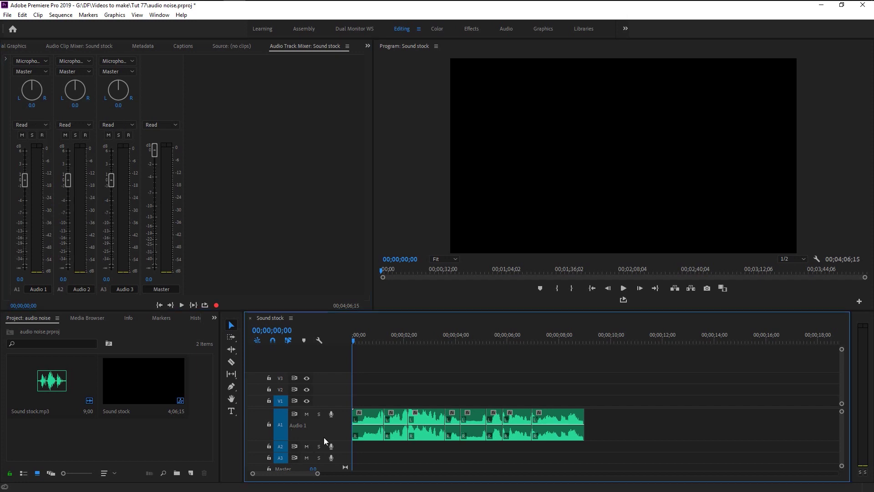
{"action": "left_click_drag", "start_coordinate": [323, 440], "coordinate": [323, 424]}
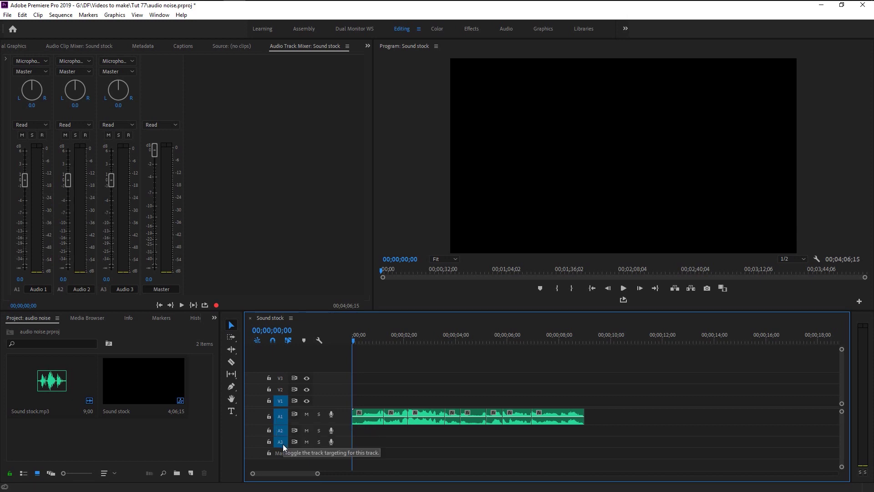
{"action": "left_click", "coordinate": [41, 117]}
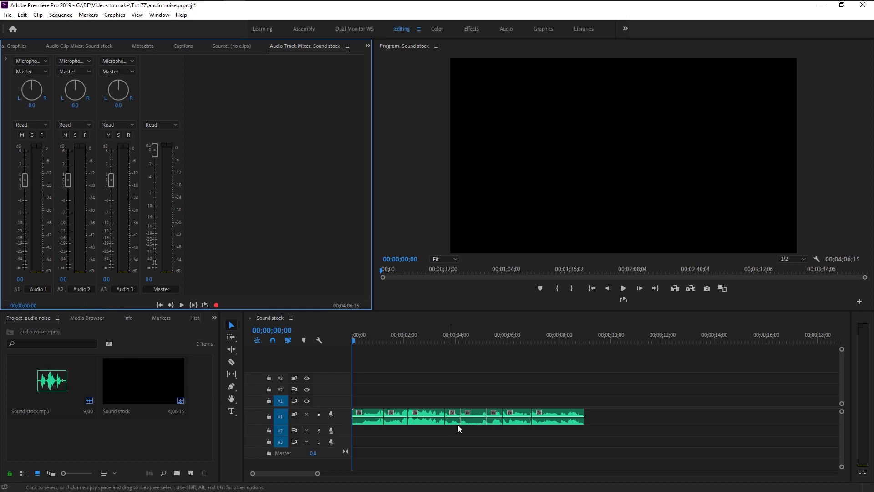
- Reveal the mixer's effect insert slots and open the effects list for Audio 1's first slot
{"action": "left_click", "coordinate": [6, 60]}
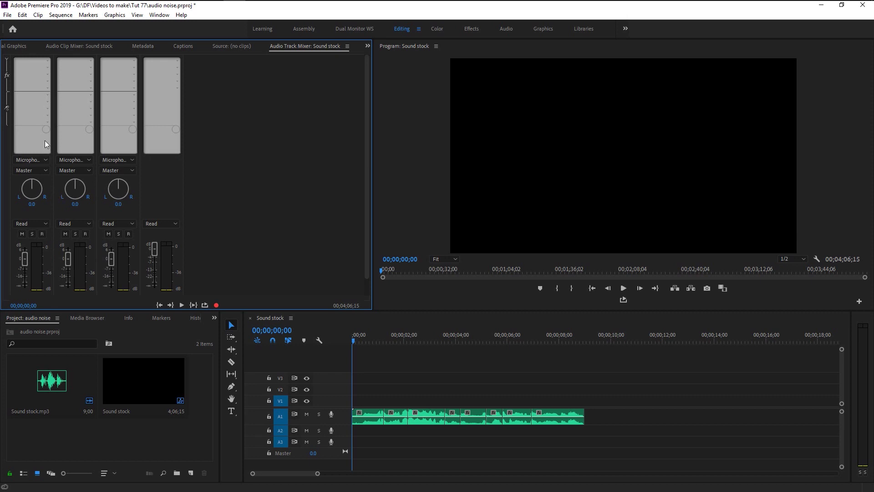
{"action": "left_click_drag", "start_coordinate": [47, 59], "coordinate": [41, 90]}
{"action": "scroll", "coordinate": [268, 231], "scroll_direction": "down", "scroll_amount": 1}
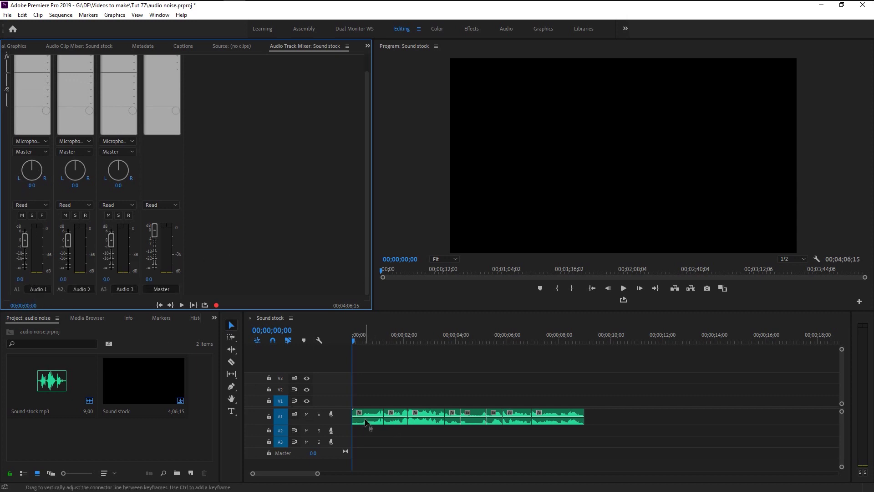
{"action": "scroll", "coordinate": [204, 247], "scroll_direction": "up", "scroll_amount": 1}
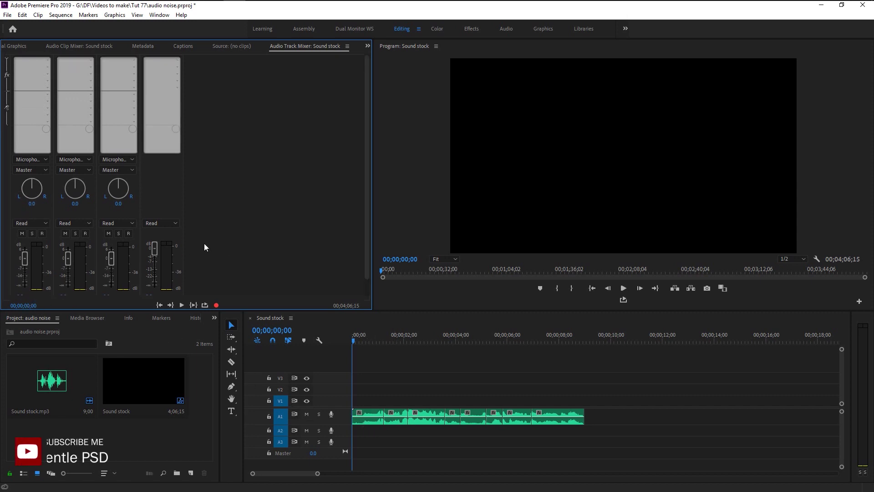
{"action": "left_click", "coordinate": [49, 60]}
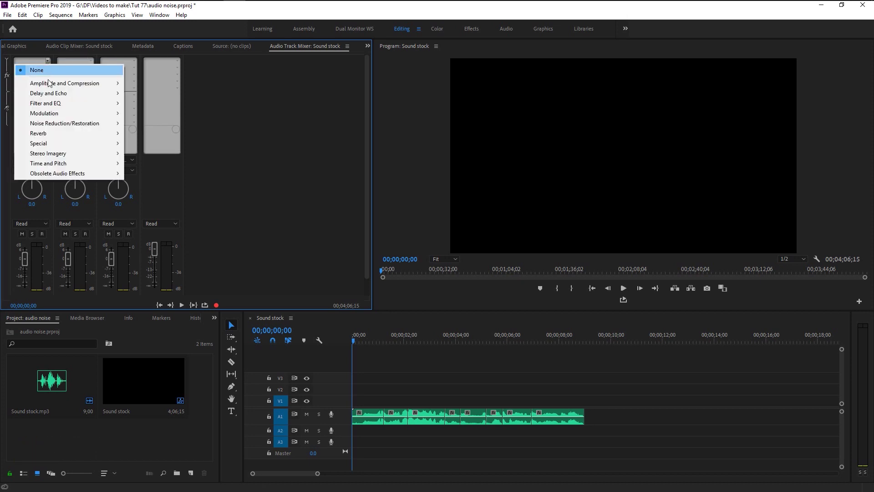
- Insert Noise Reduction/Restoration > DeNoise on Audio 1, play the sequence, then rewind to the start
{"action": "mouse_move", "coordinate": [50, 124]}
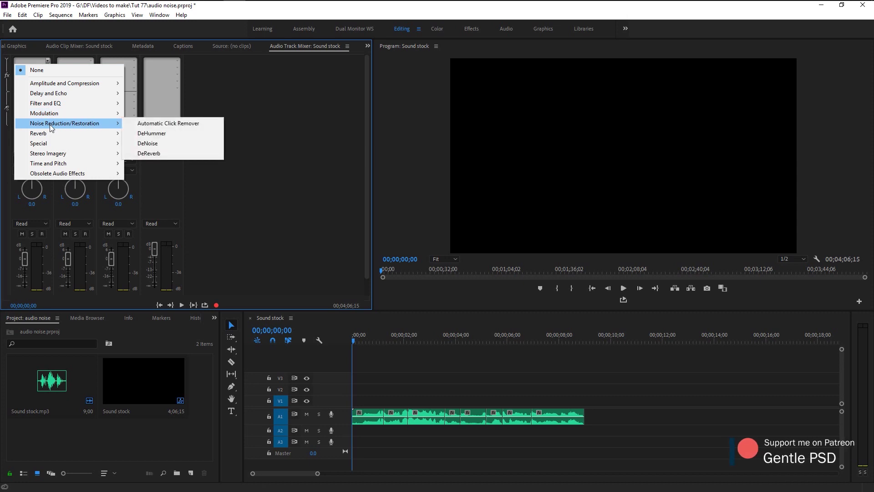
{"action": "left_click", "coordinate": [169, 142]}
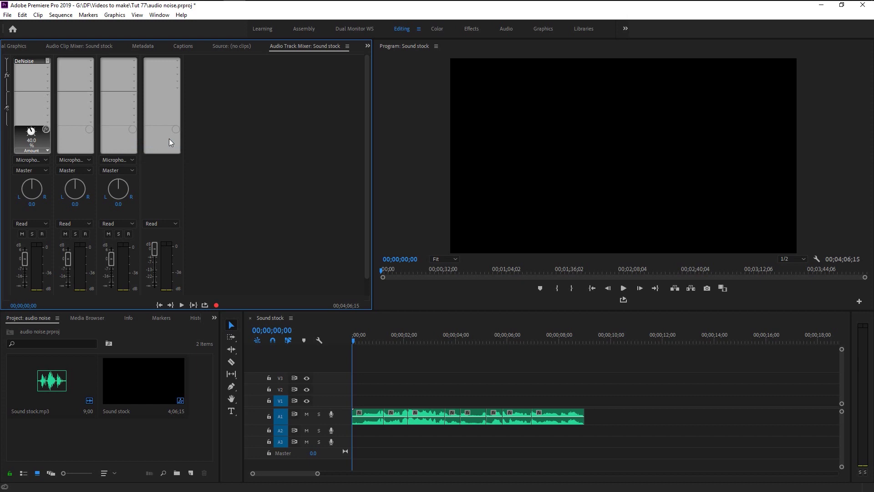
{"action": "left_click", "coordinate": [408, 437]}
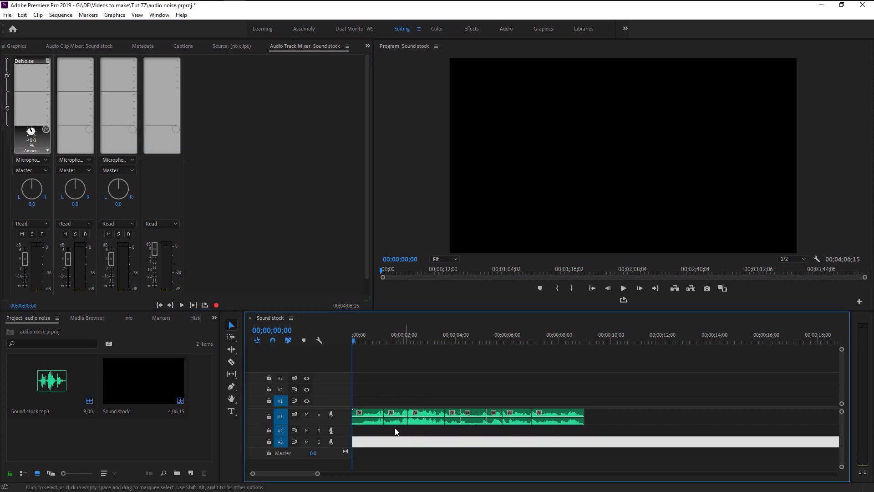
{"action": "left_click", "coordinate": [373, 419]}
{"action": "key", "text": "space"}
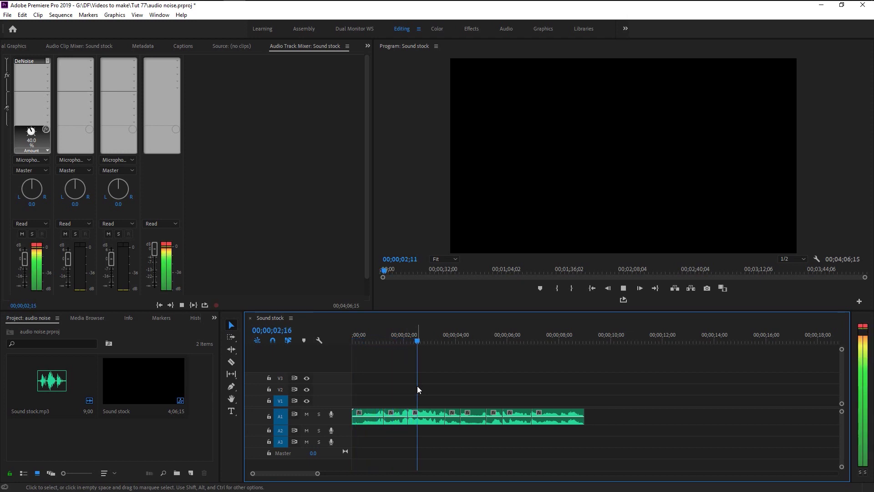
{"action": "key", "text": "space"}
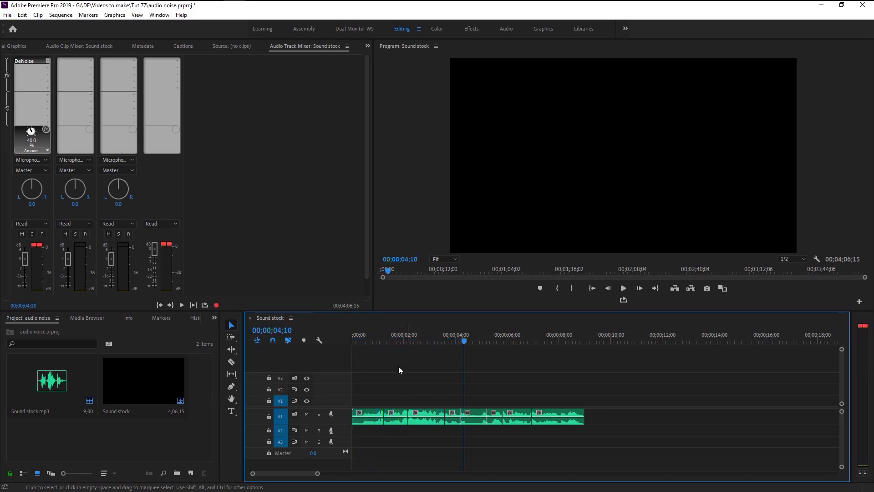
{"action": "key", "text": "Home"}
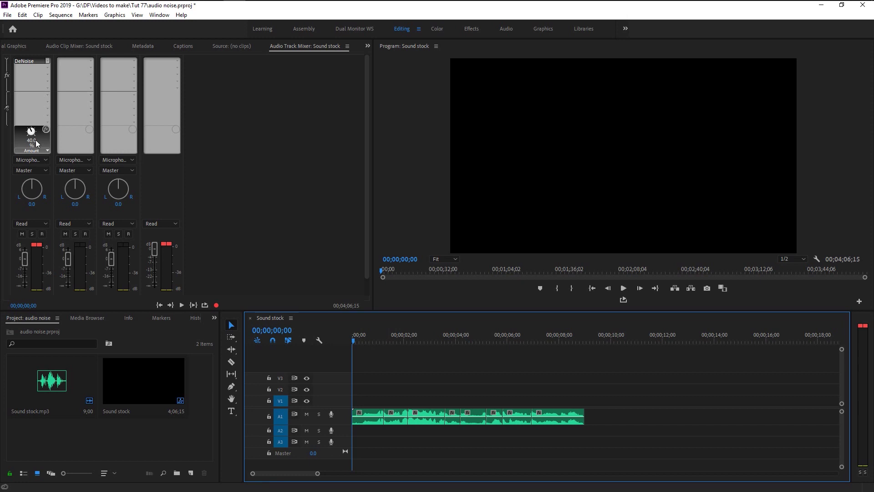
- Raise Audio 1's DeNoise amount to 100% and play the sequence to hear it
{"action": "left_click_drag", "start_coordinate": [31, 134], "coordinate": [32, 131]}
{"action": "left_click_drag", "start_coordinate": [33, 100], "coordinate": [35, 78]}
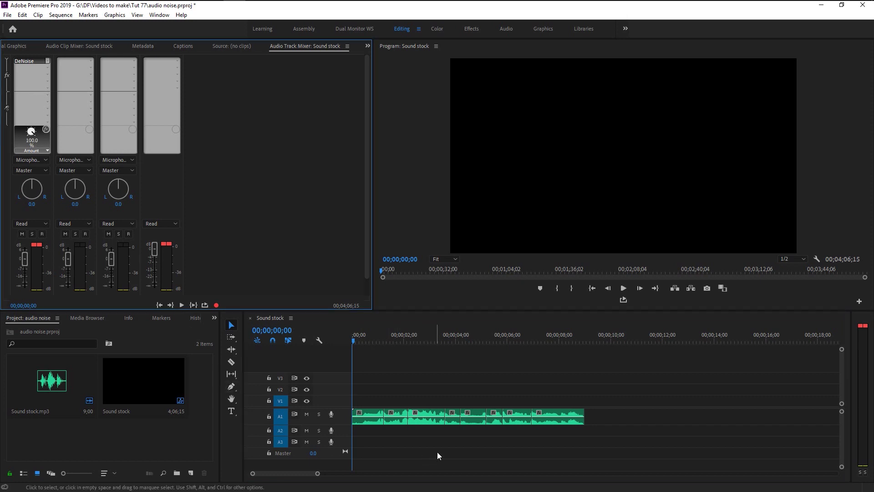
{"action": "key", "text": "space"}
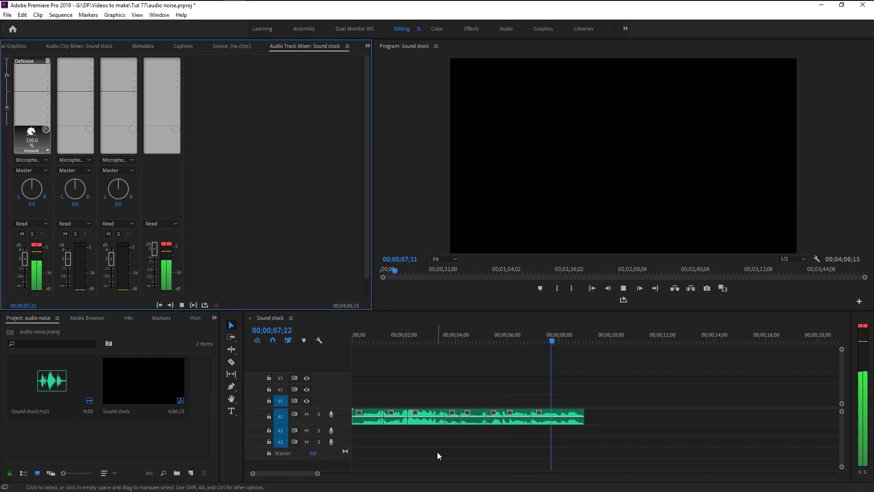
- Stop playback and return the playhead to 00;00;00;00
{"action": "key", "text": "space"}
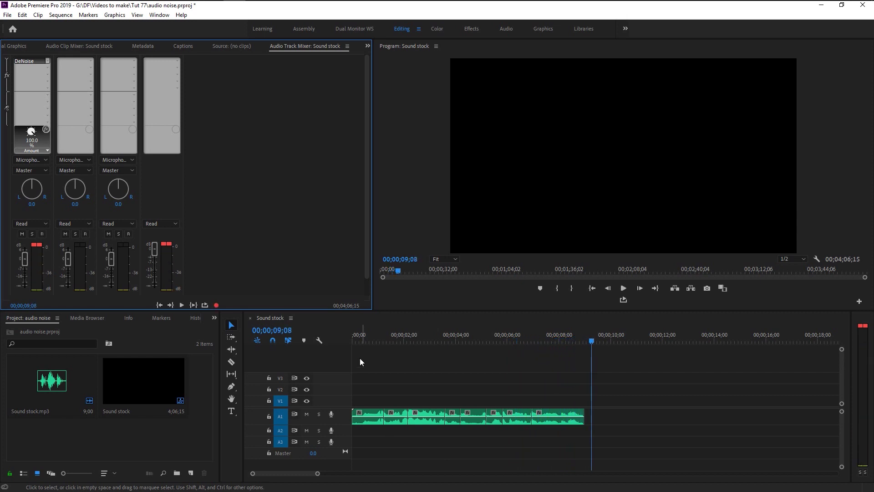
{"action": "left_click", "coordinate": [343, 339]}
{"action": "key", "text": "Home"}
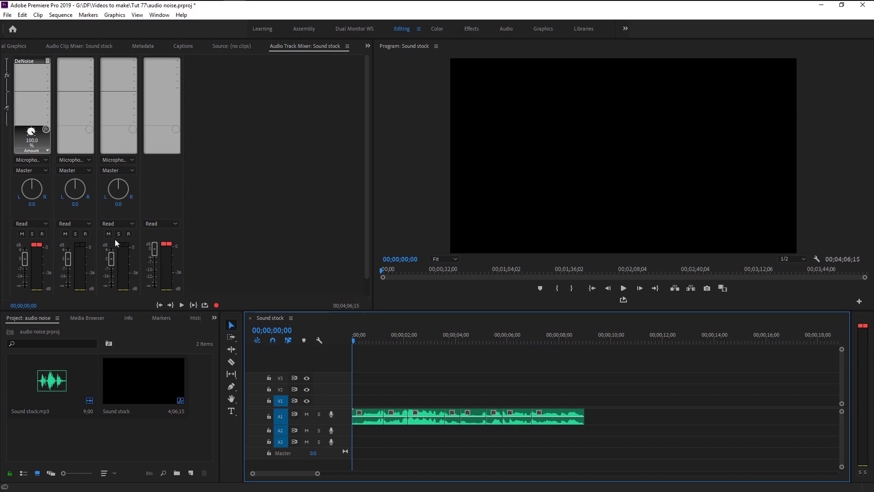
- Add a Noise Reduction/Restoration > DeNoise effect to track 1's second slot at 100% Amount
{"action": "left_click", "coordinate": [52, 139]}
{"action": "left_click", "coordinate": [47, 68]}
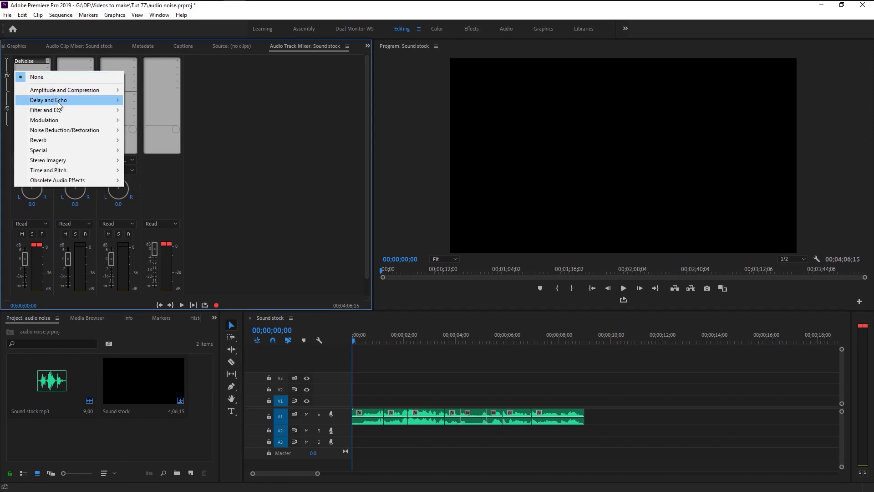
{"action": "mouse_move", "coordinate": [66, 113]}
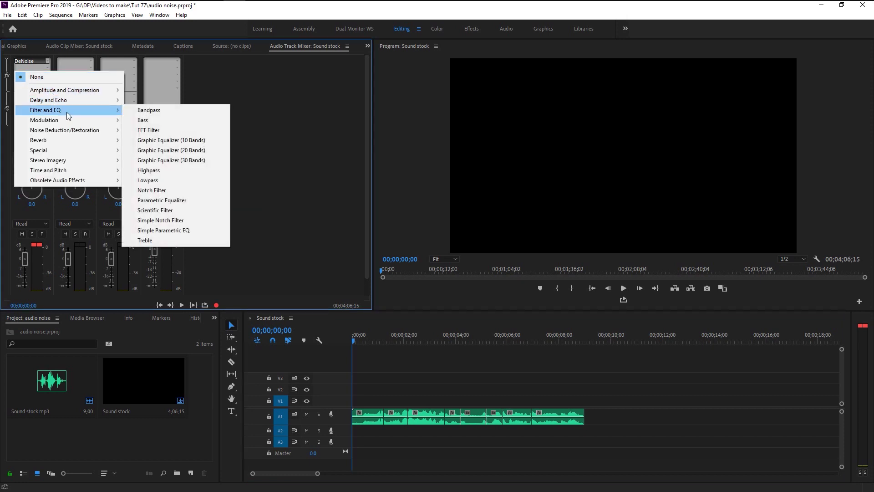
{"action": "mouse_move", "coordinate": [73, 131]}
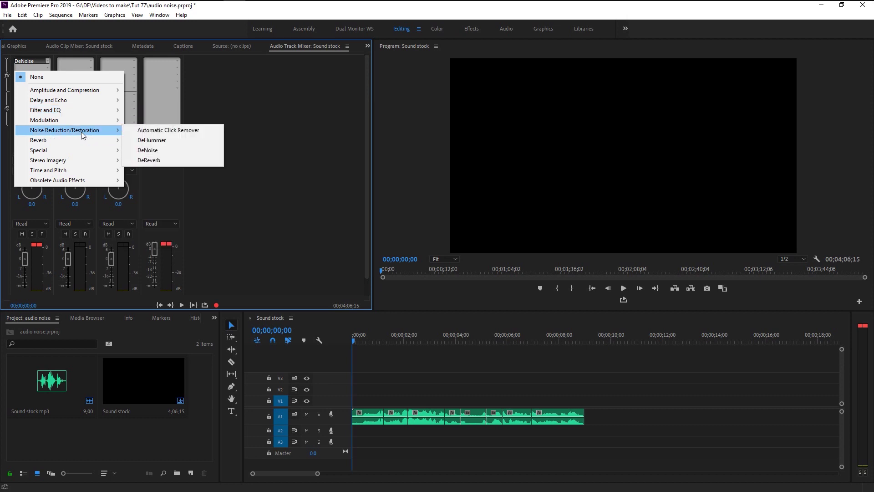
{"action": "left_click", "coordinate": [153, 153]}
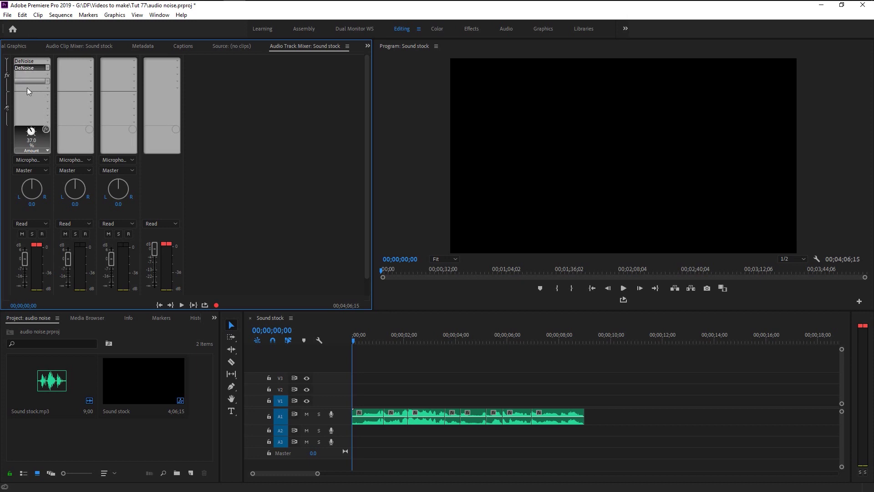
{"action": "left_click_drag", "start_coordinate": [29, 141], "coordinate": [33, 68]}
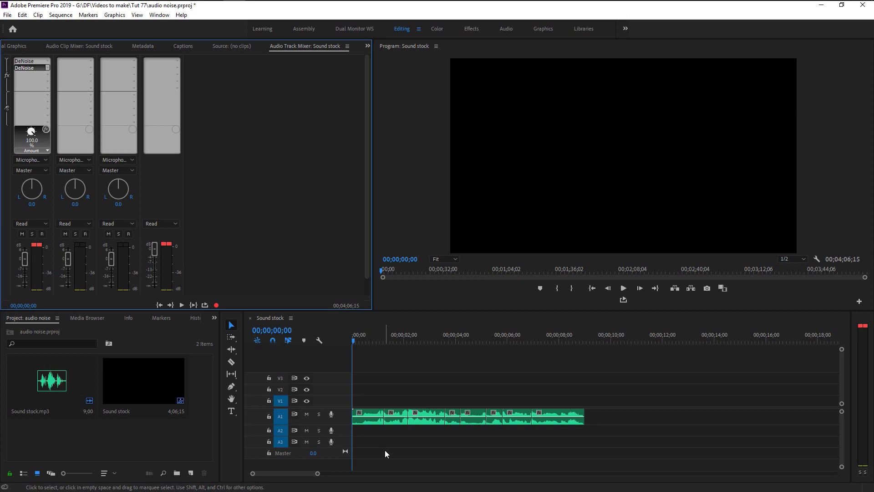
- Preview the sequence with the stronger noise reduction, then stop playback
{"action": "key", "text": "space"}
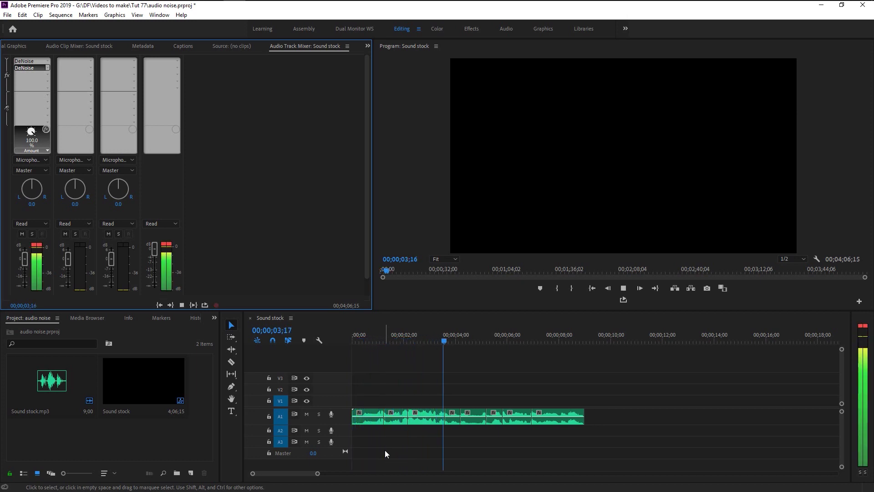
{"action": "key", "text": "space"}
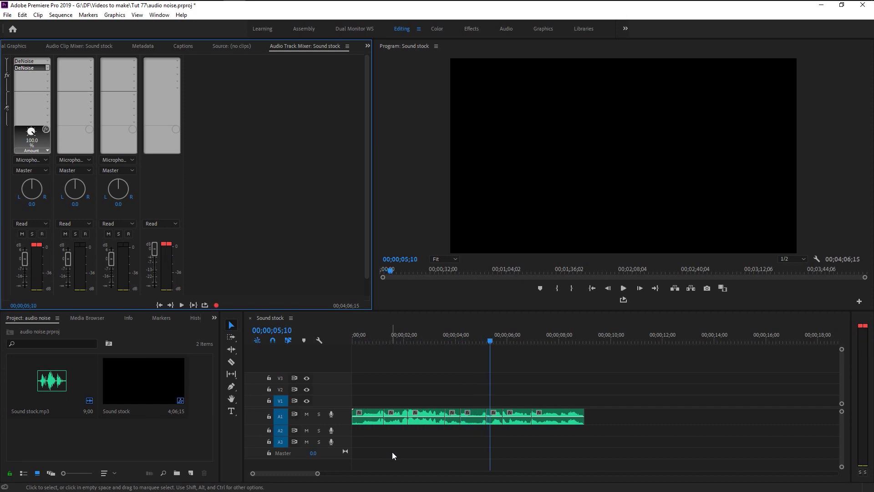
{"action": "scroll", "coordinate": [491, 467], "scroll_direction": "down", "scroll_amount": 6}
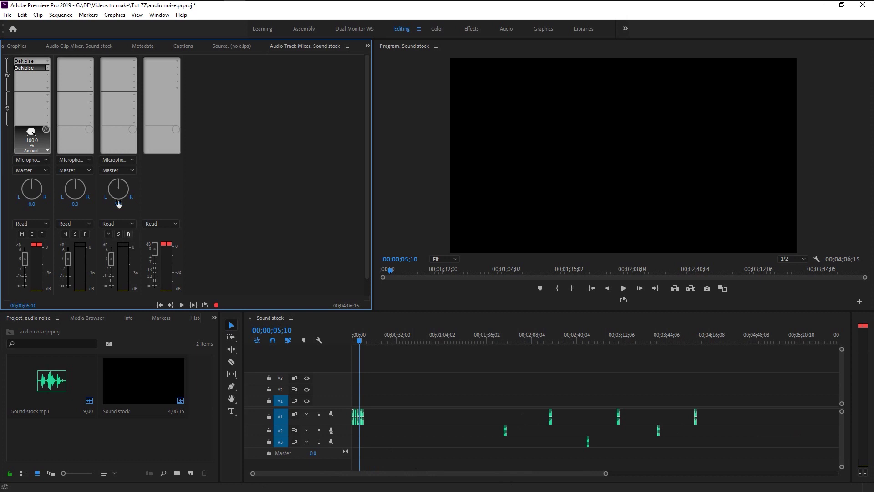
- Add DeNoise effects at the default 40% Amount to audio tracks 2 and 3
{"action": "left_click", "coordinate": [92, 63]}
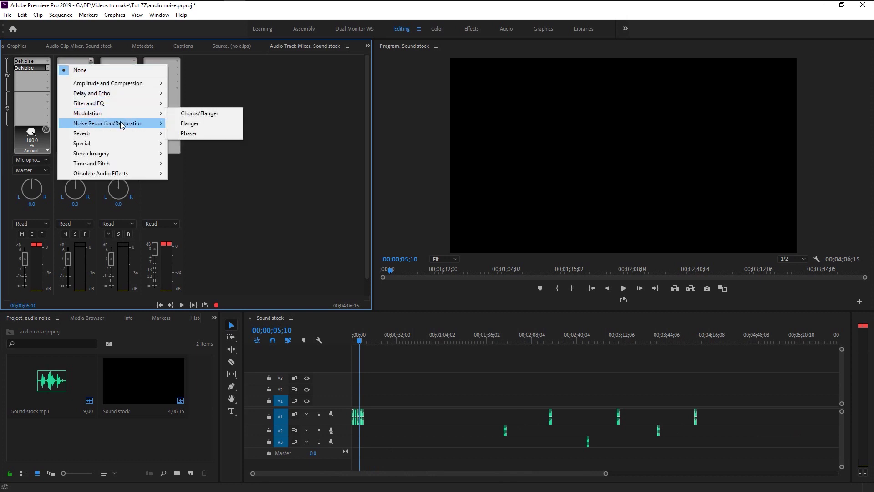
{"action": "mouse_move", "coordinate": [151, 123]}
{"action": "left_click", "coordinate": [183, 143]}
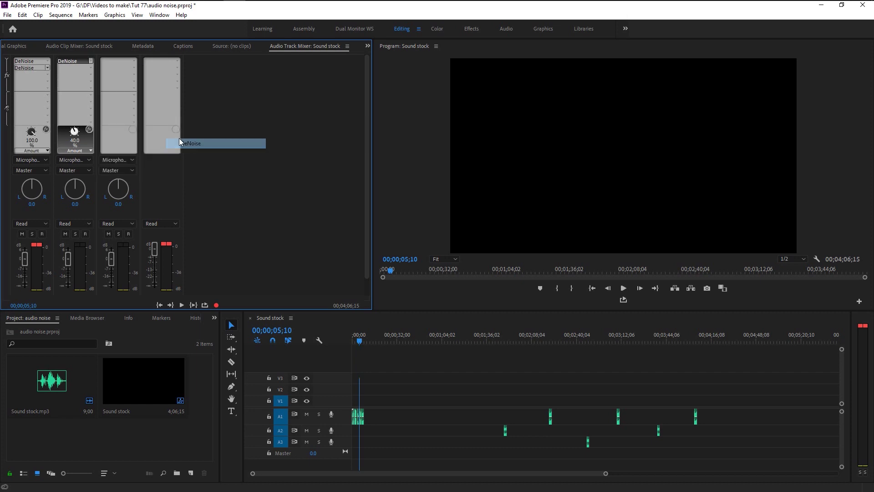
{"action": "left_click", "coordinate": [132, 62]}
{"action": "mouse_move", "coordinate": [177, 123]}
{"action": "left_click", "coordinate": [244, 143]}
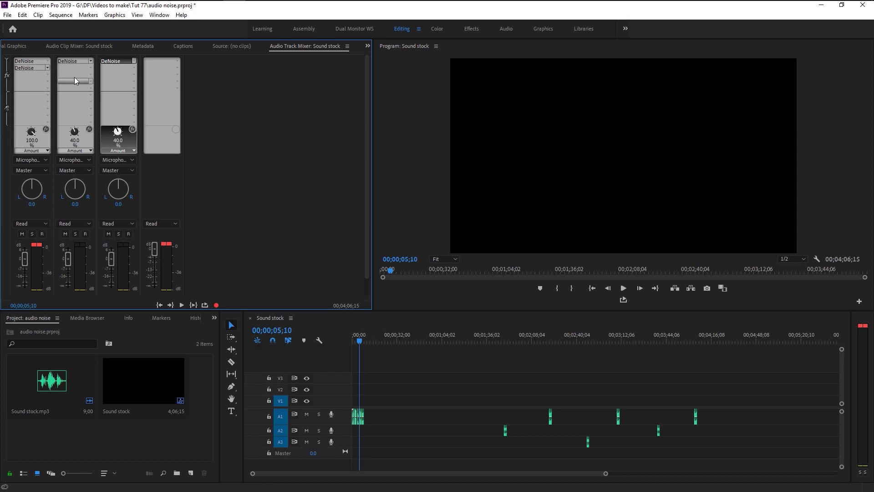
{"action": "left_click", "coordinate": [133, 87]}
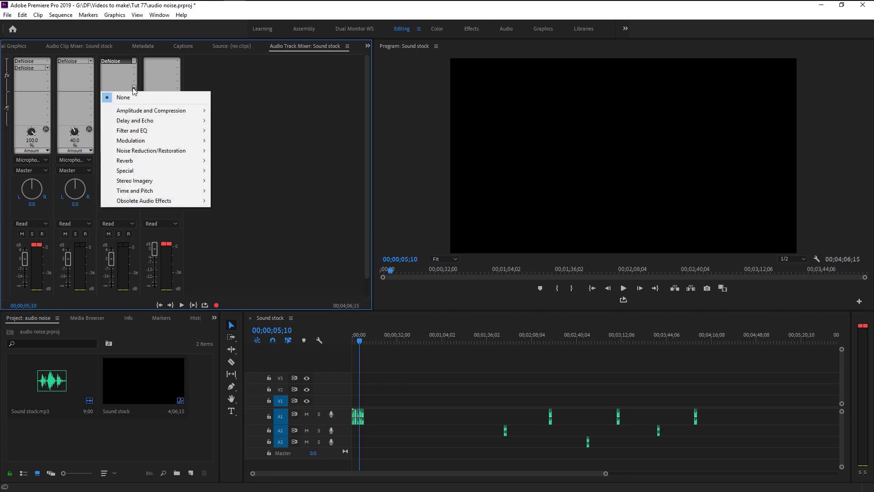
{"action": "left_click", "coordinate": [258, 155]}
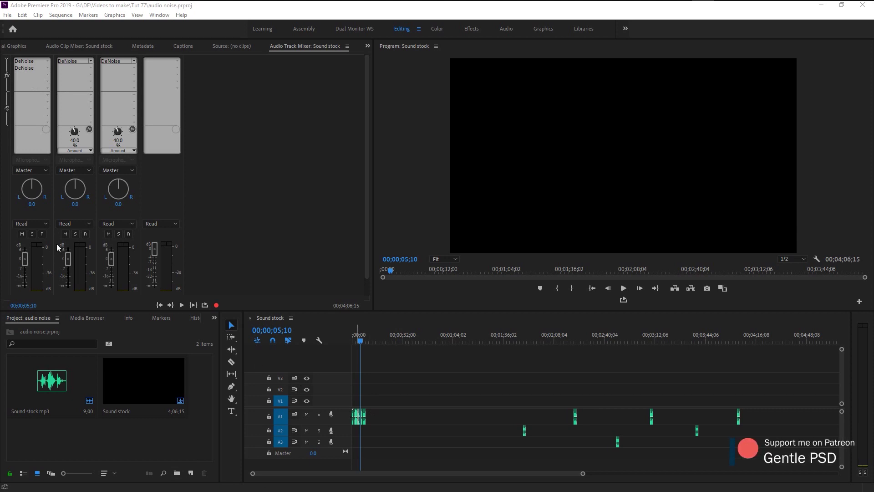
- Add Special > Vocal Enhancer in Male mode after DeNoise on tracks 1 and 2
{"action": "left_click", "coordinate": [47, 76]}
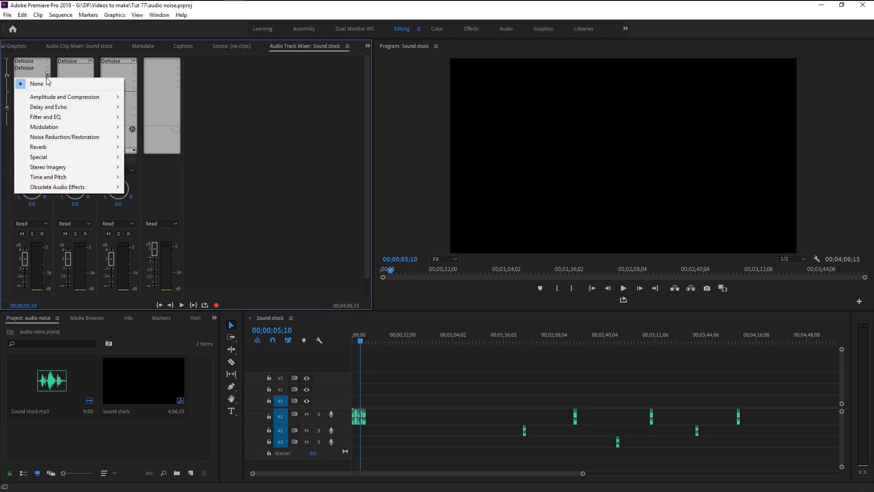
{"action": "mouse_move", "coordinate": [70, 157]}
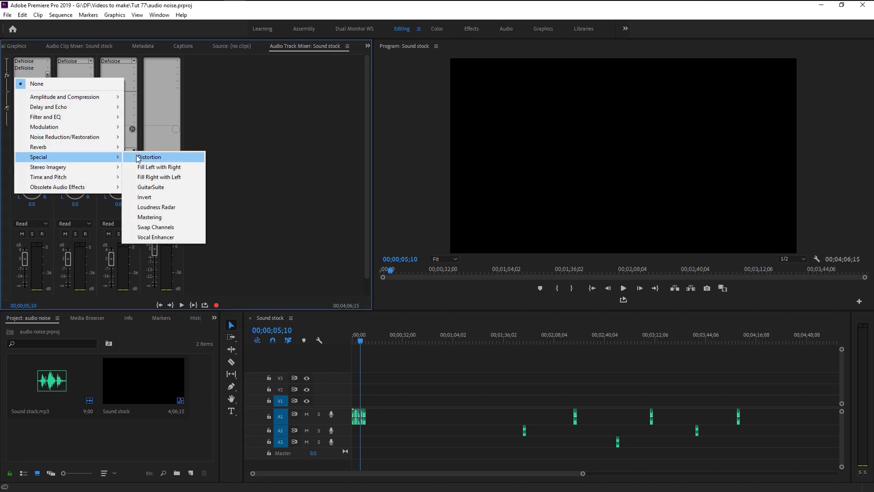
{"action": "left_click", "coordinate": [145, 237]}
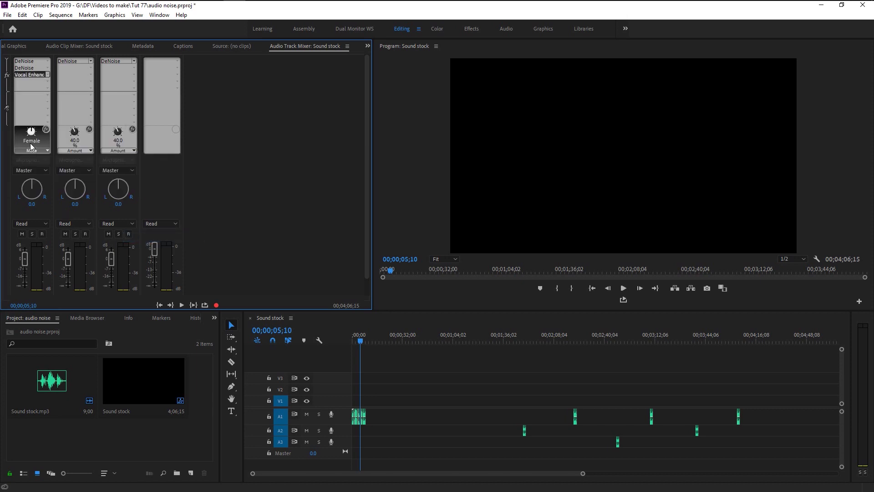
{"action": "left_click_drag", "start_coordinate": [31, 131], "coordinate": [35, 174]}
{"action": "left_click", "coordinate": [90, 70]}
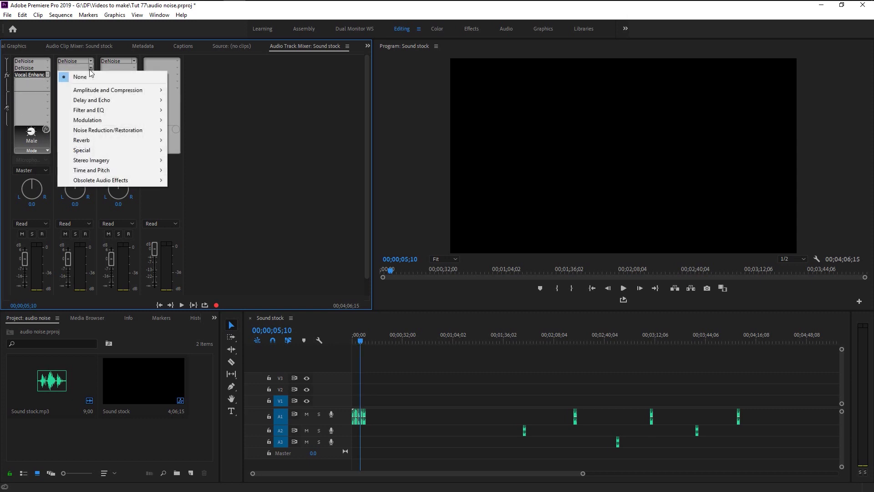
{"action": "mouse_move", "coordinate": [128, 156]}
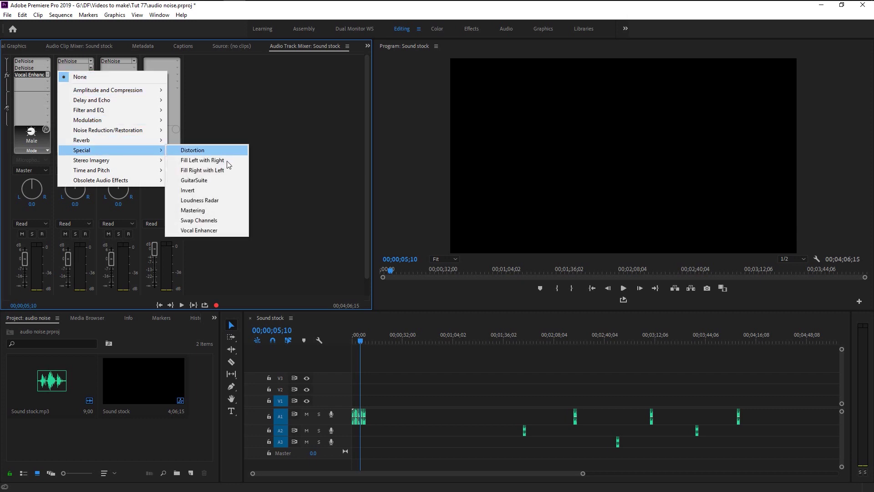
{"action": "left_click", "coordinate": [222, 230]}
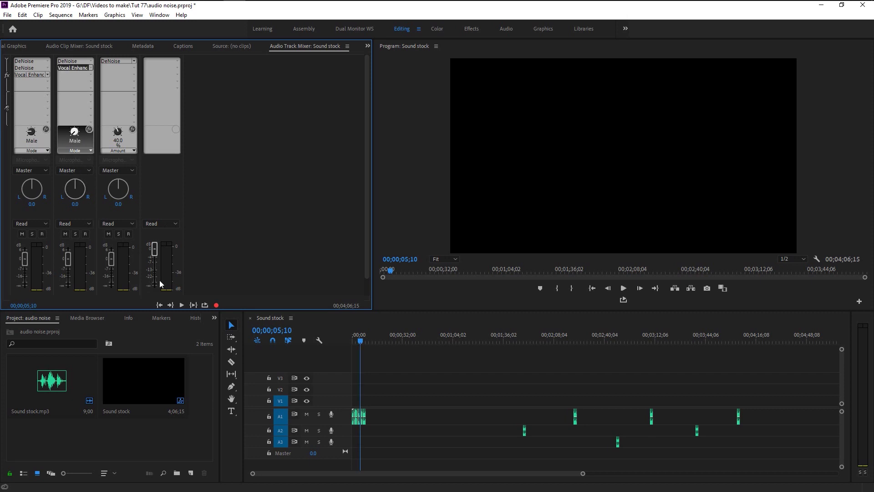
- Zoom the timeline onto the first seconds of Sound stock so the A1 clip shows
{"action": "scroll", "coordinate": [473, 428], "scroll_direction": "down", "scroll_amount": 3}
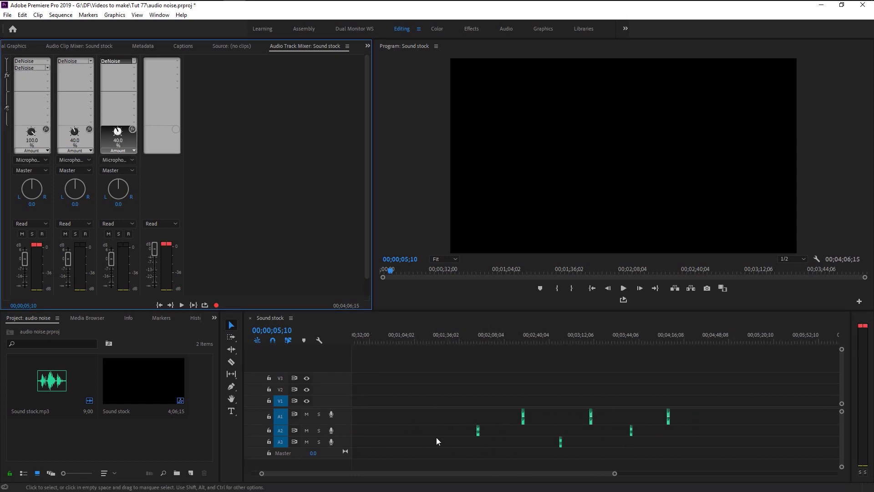
{"action": "scroll", "coordinate": [437, 440], "scroll_direction": "down", "scroll_amount": 1}
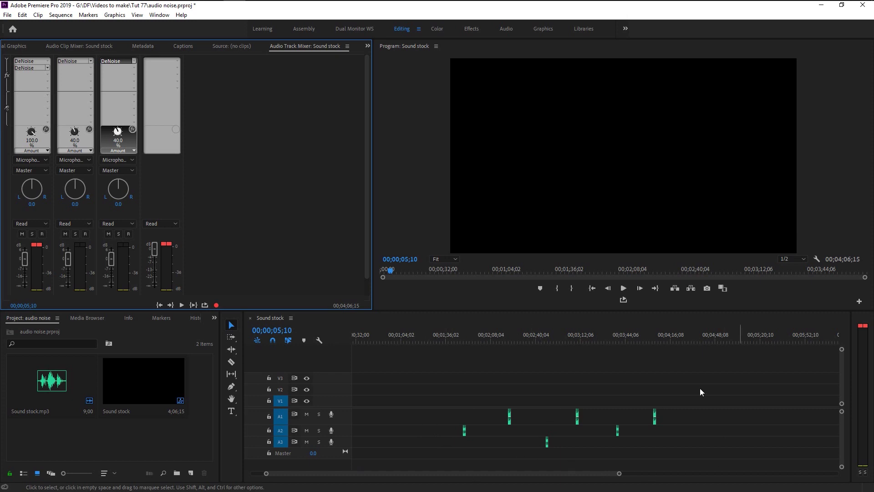
{"action": "scroll", "coordinate": [354, 427], "scroll_direction": "up", "scroll_amount": 2}
{"action": "left_click_drag", "start_coordinate": [403, 472], "coordinate": [367, 474]}
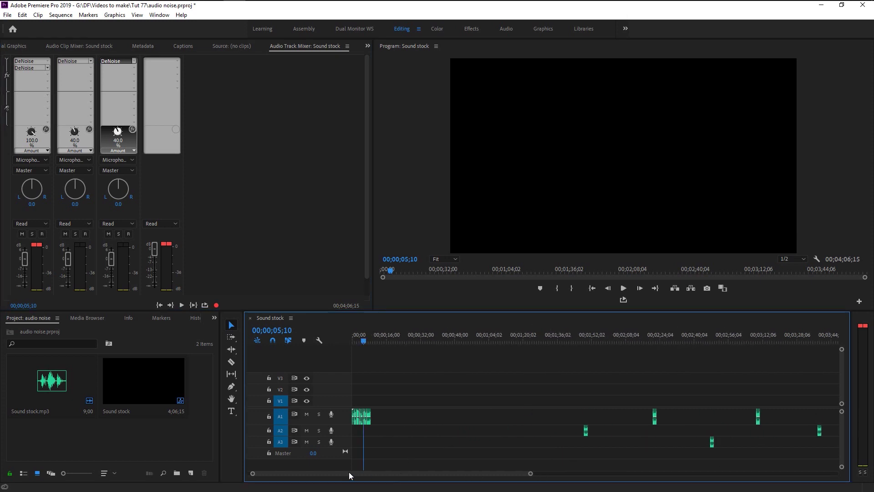
{"action": "scroll", "coordinate": [387, 447], "scroll_direction": "up", "scroll_amount": 3}
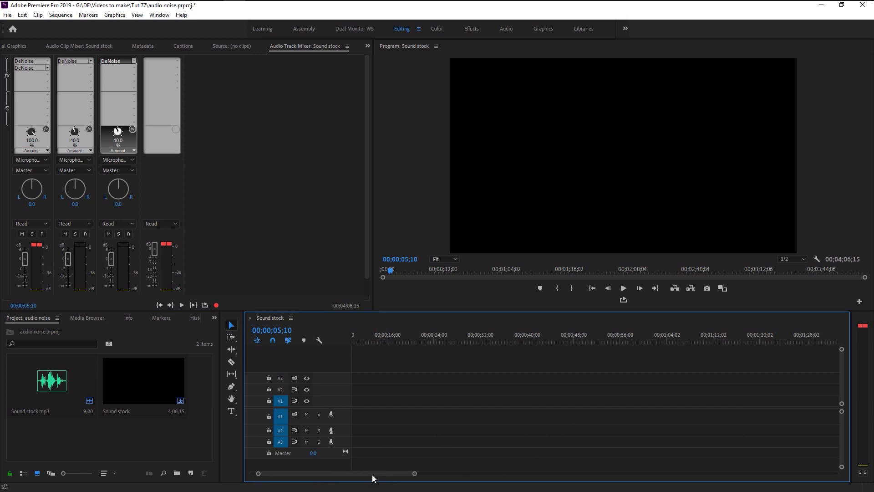
{"action": "left_click_drag", "start_coordinate": [372, 476], "coordinate": [318, 473]}
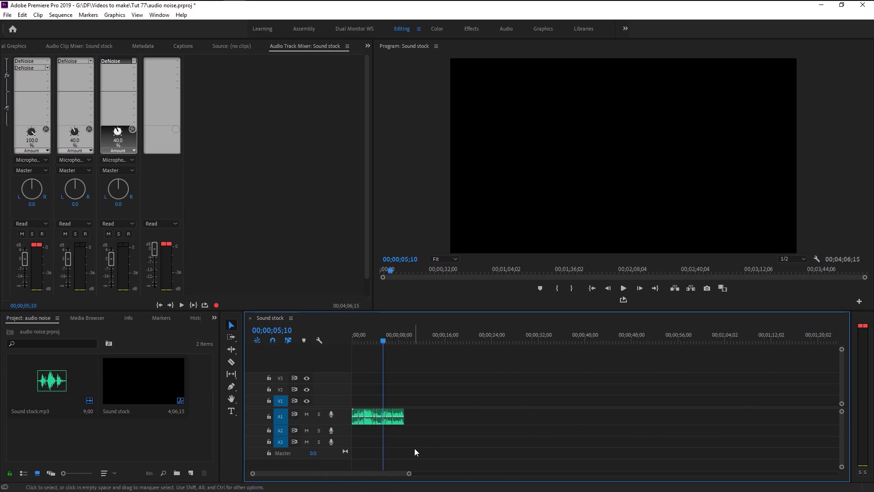